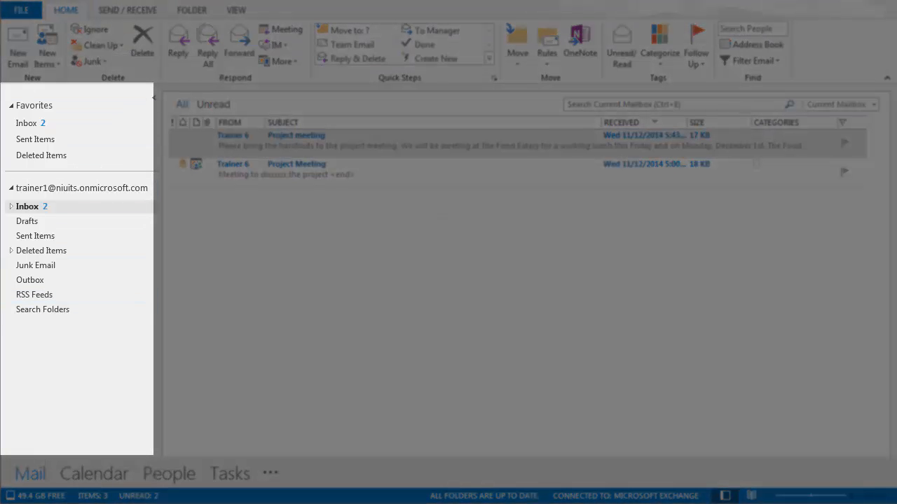
Collapse the folder pane and expand it again.
{"action": "left_click", "coordinate": [152, 99]}
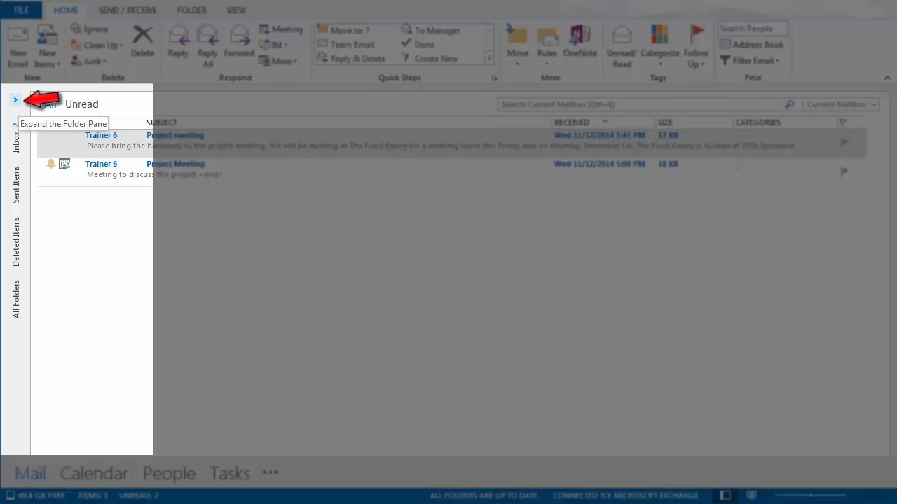
{"action": "left_click", "coordinate": [15, 100]}
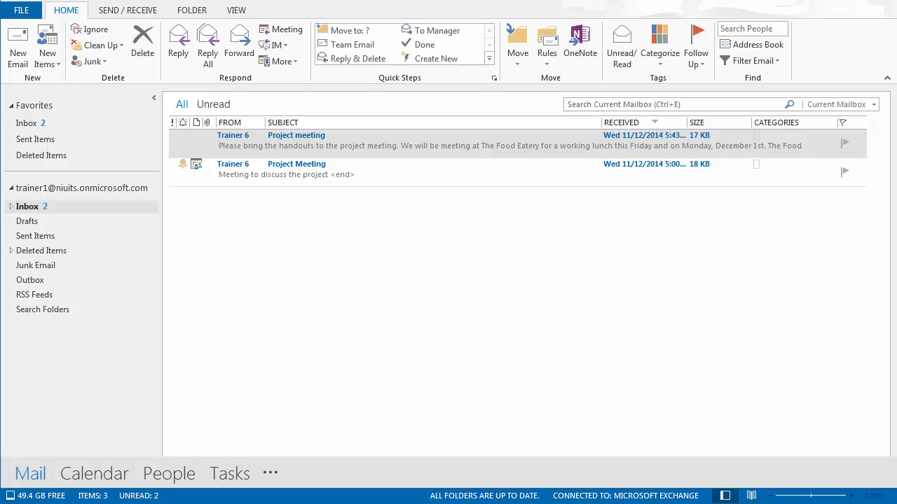
Preview the calendar and tasks, and view the kinds of new items that can be created.
{"action": "mouse_move", "coordinate": [94, 474]}
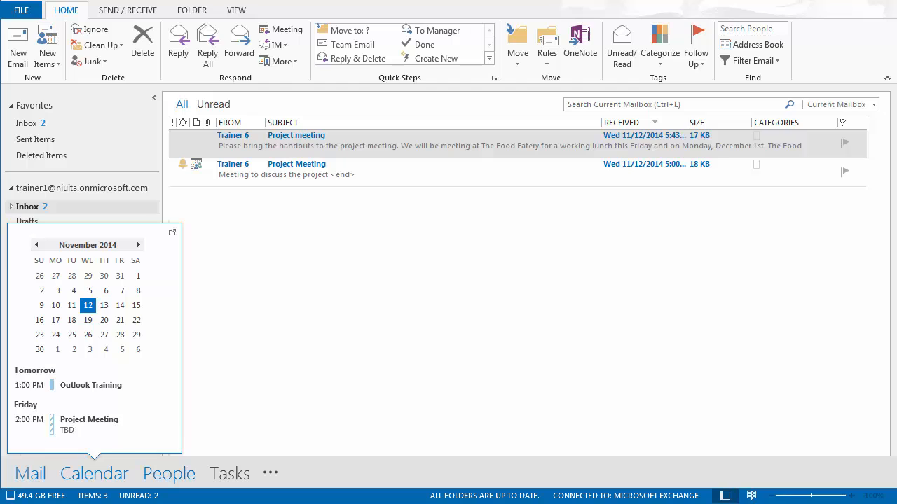
{"action": "mouse_move", "coordinate": [230, 473]}
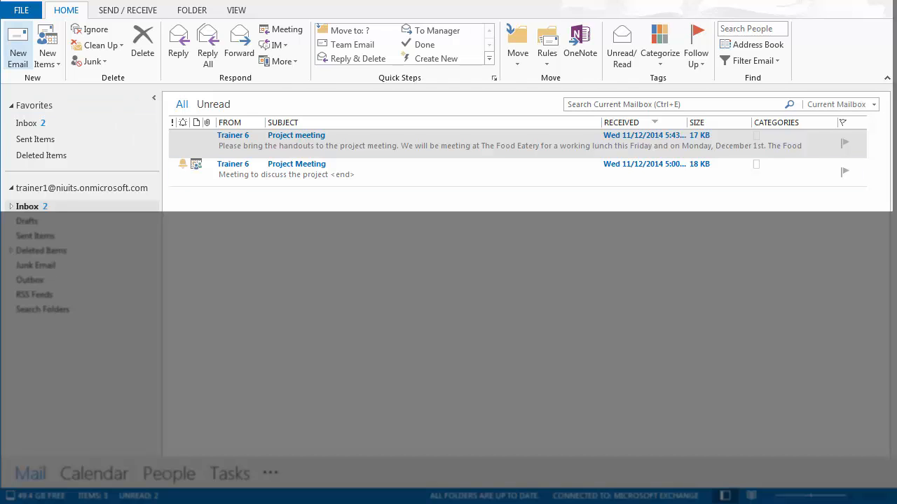
{"action": "left_click", "coordinate": [47, 55]}
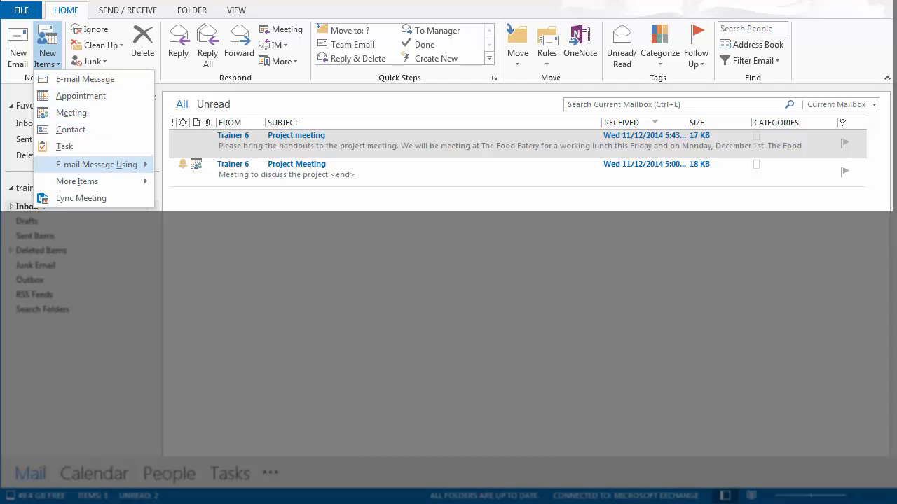
{"action": "left_click", "coordinate": [47, 55]}
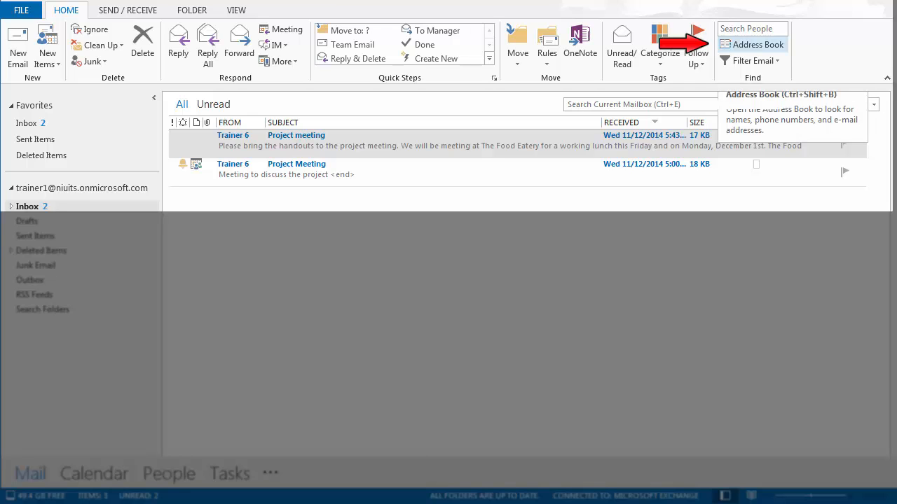
Set the address book to show the Global Address List first when it opens, and close the address book.
{"action": "left_click", "coordinate": [753, 44]}
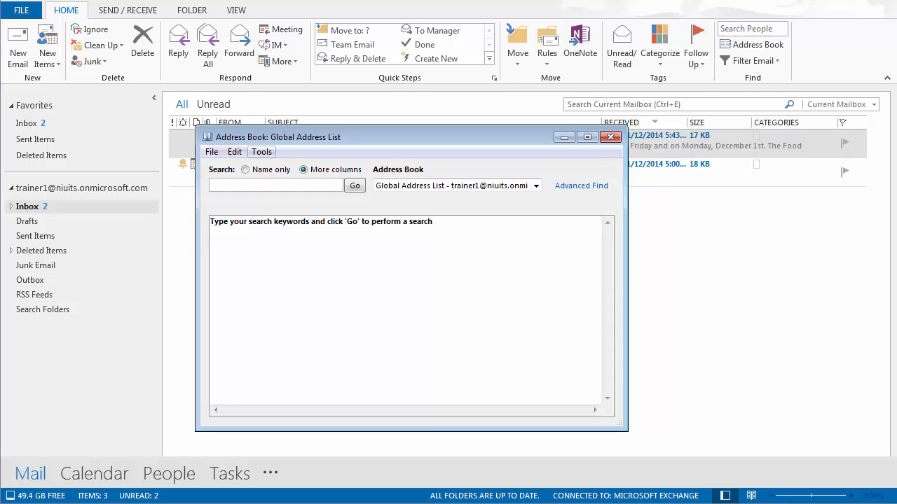
{"action": "left_click", "coordinate": [261, 152]}
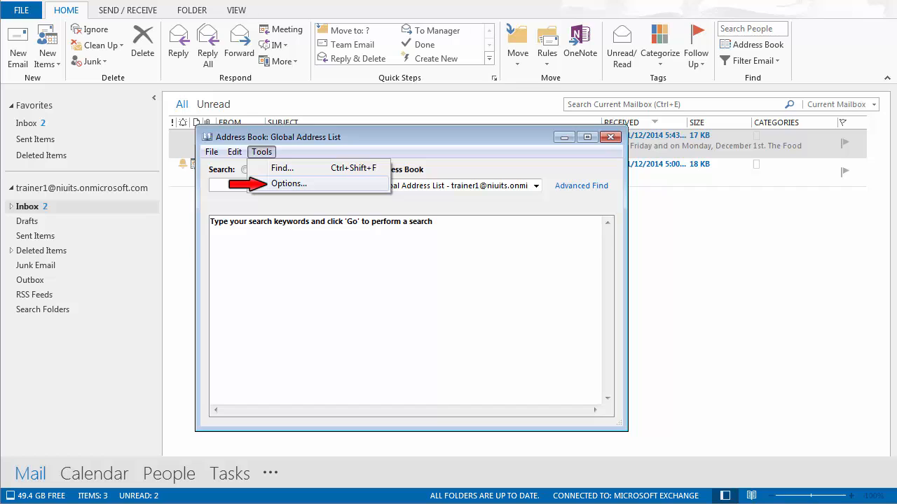
{"action": "left_click", "coordinate": [289, 184]}
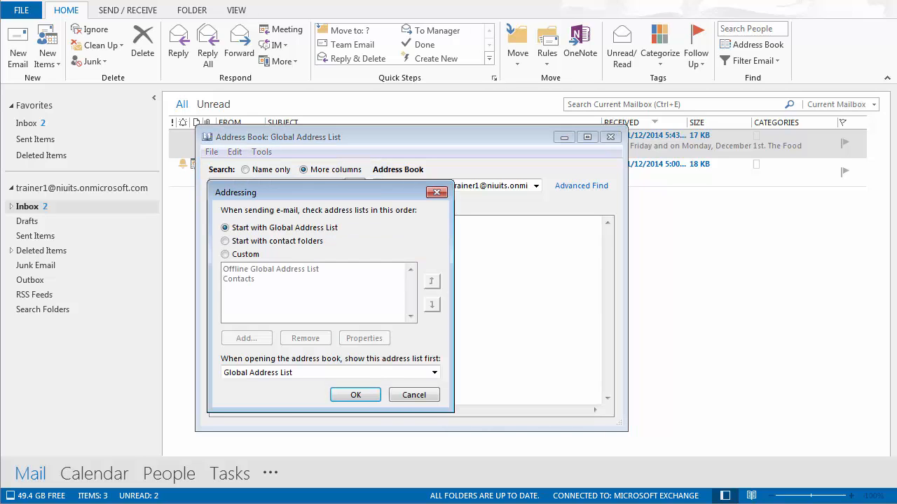
{"action": "left_click", "coordinate": [435, 373]}
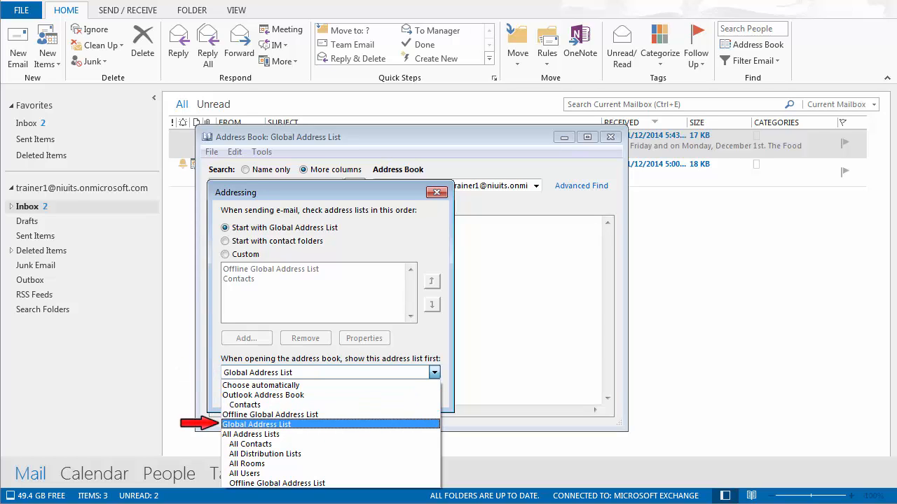
{"action": "left_click", "coordinate": [256, 425]}
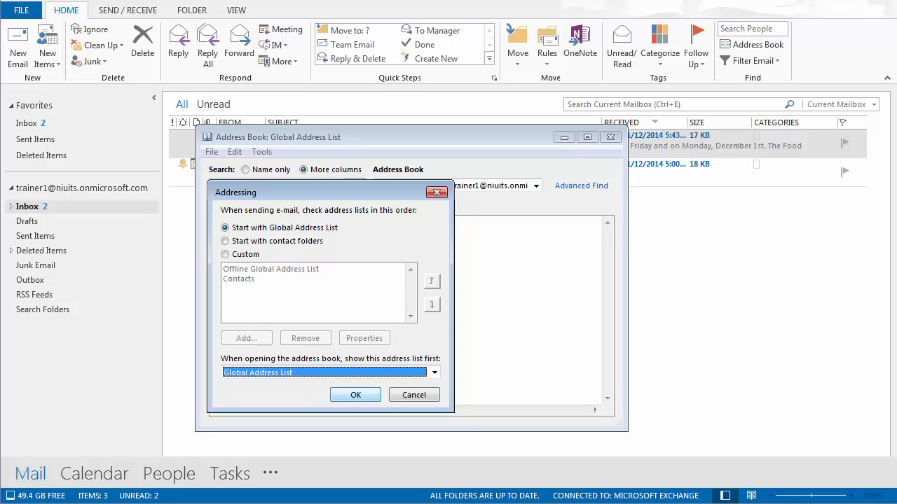
{"action": "key", "text": "Return"}
{"action": "left_click", "coordinate": [610, 136]}
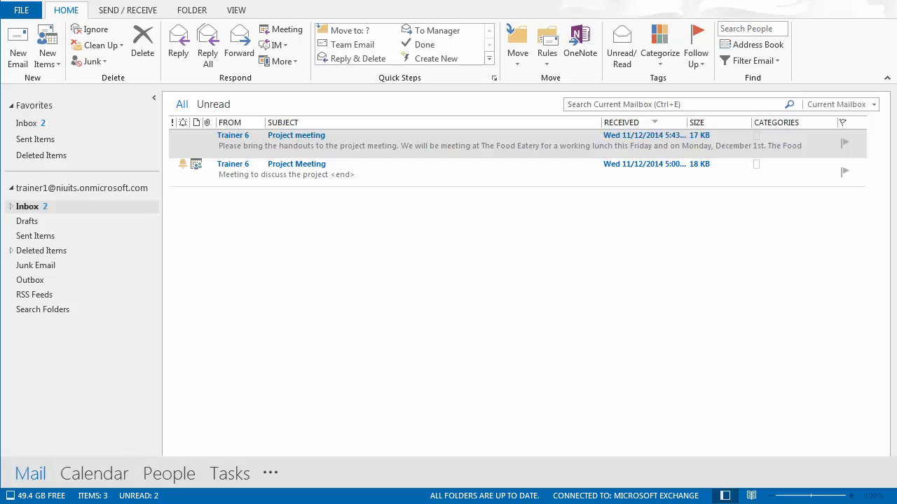
Open the "Project meeting" message without a calendar icon, review the sender's What's New, Mail, Attachments and Meetings items, and collapse the people details.
{"action": "double_click", "coordinate": [449, 144]}
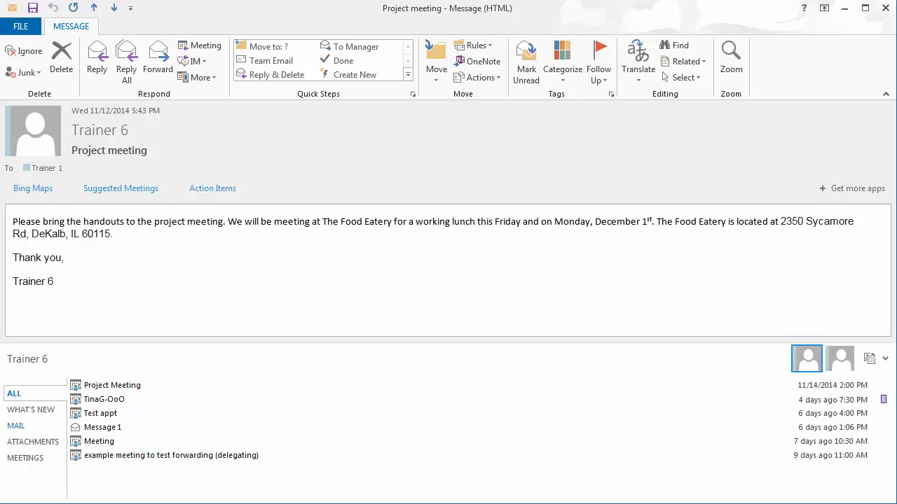
{"action": "left_click", "coordinate": [31, 409]}
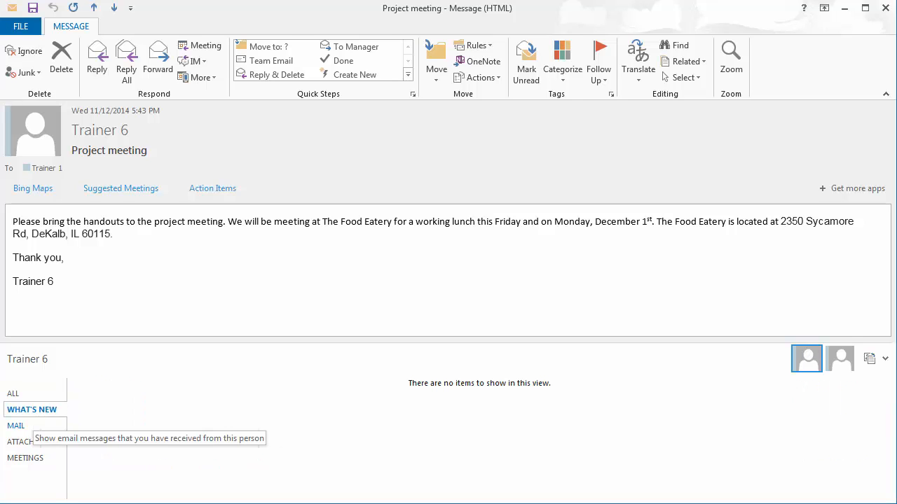
{"action": "left_click", "coordinate": [17, 426]}
{"action": "left_click", "coordinate": [35, 442]}
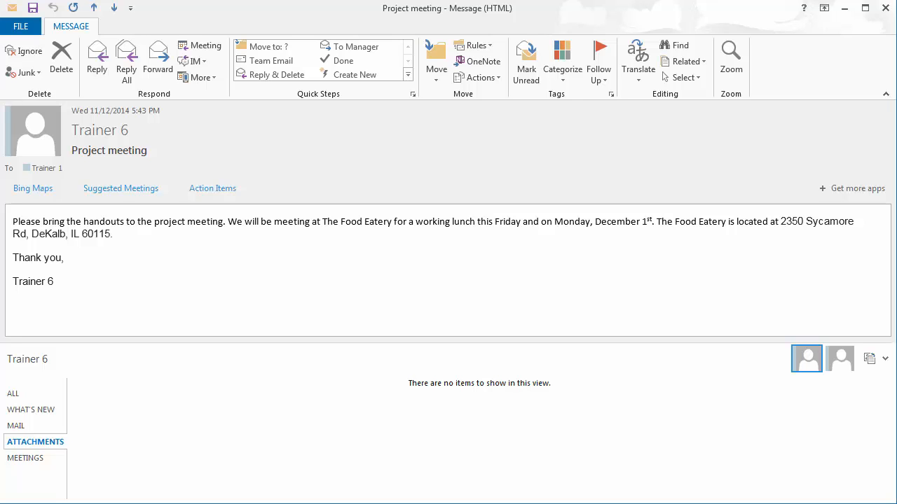
{"action": "left_click", "coordinate": [25, 458]}
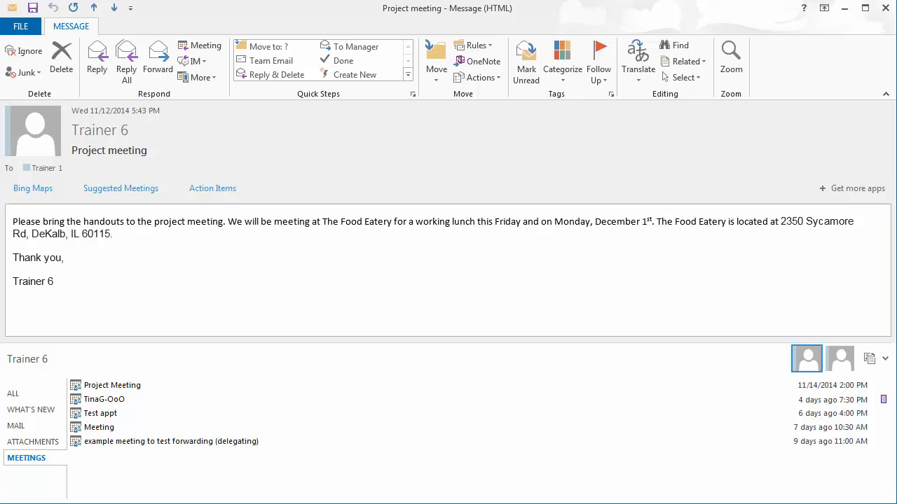
{"action": "left_click", "coordinate": [885, 358]}
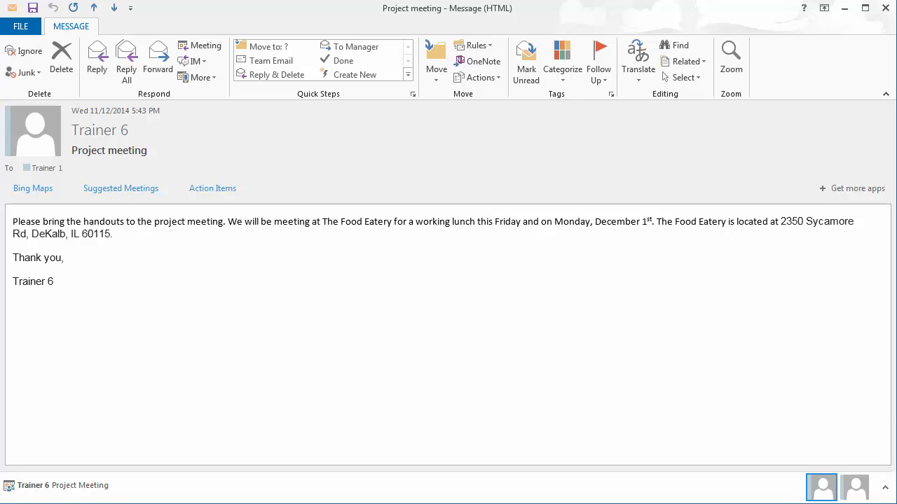
View the message's Bing Maps location and its Suggested Meetings details, collapsing each one.
{"action": "left_click", "coordinate": [33, 188]}
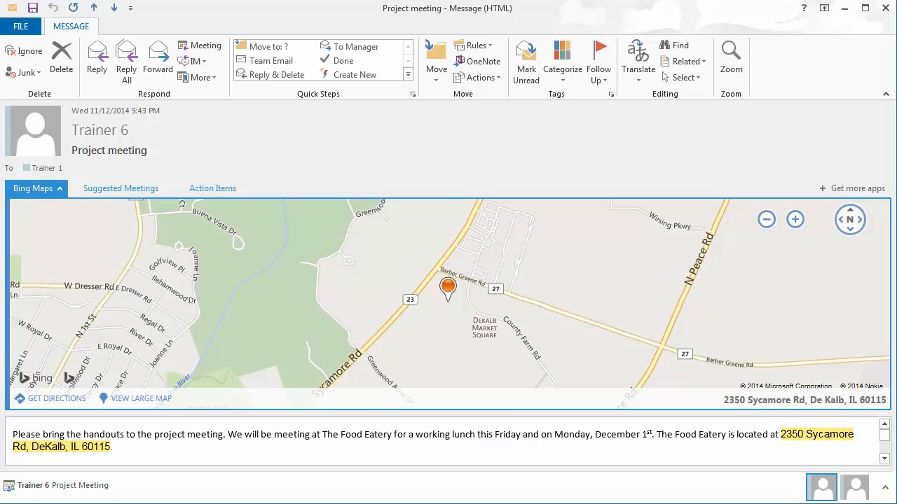
{"action": "left_click", "coordinate": [37, 188]}
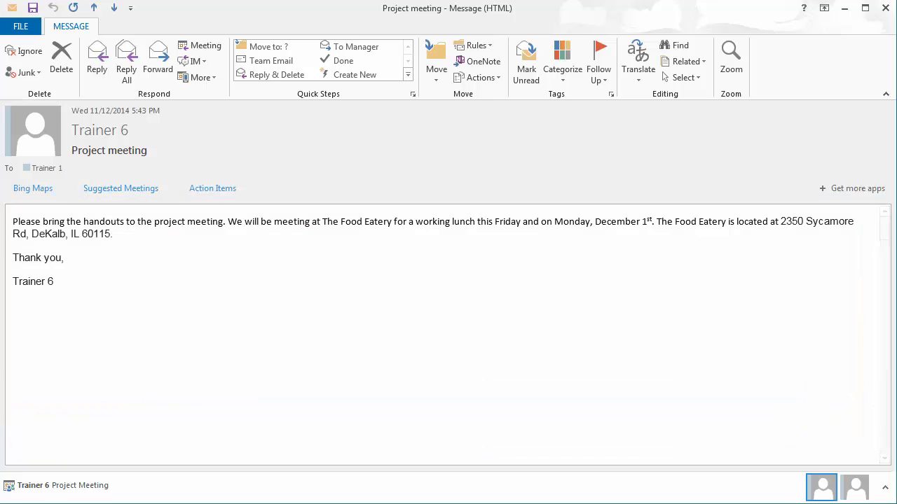
{"action": "left_click", "coordinate": [120, 189]}
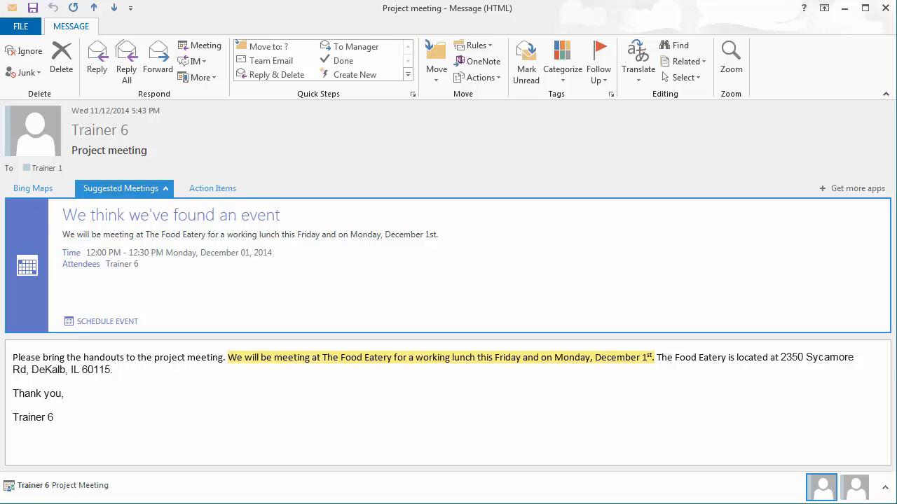
{"action": "left_click", "coordinate": [120, 189]}
Flag the message's suggested action item for follow-up and close the message.
{"action": "left_click", "coordinate": [212, 189]}
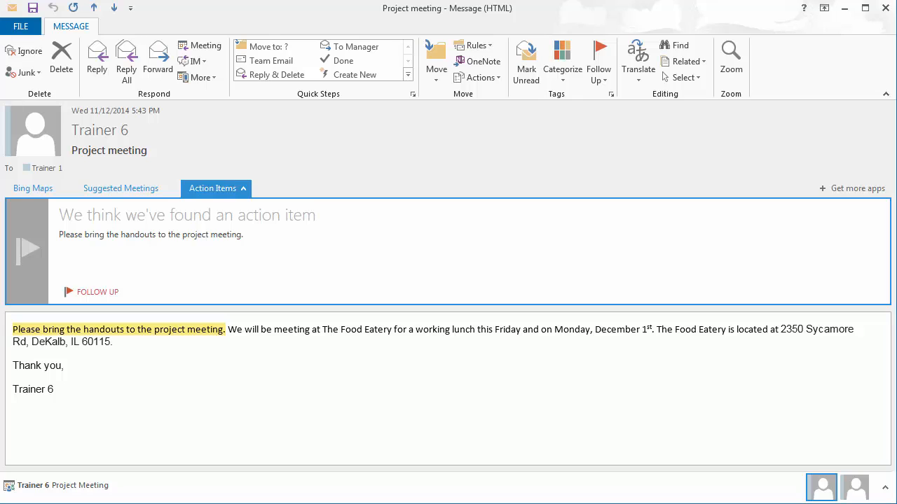
{"action": "left_click", "coordinate": [97, 292]}
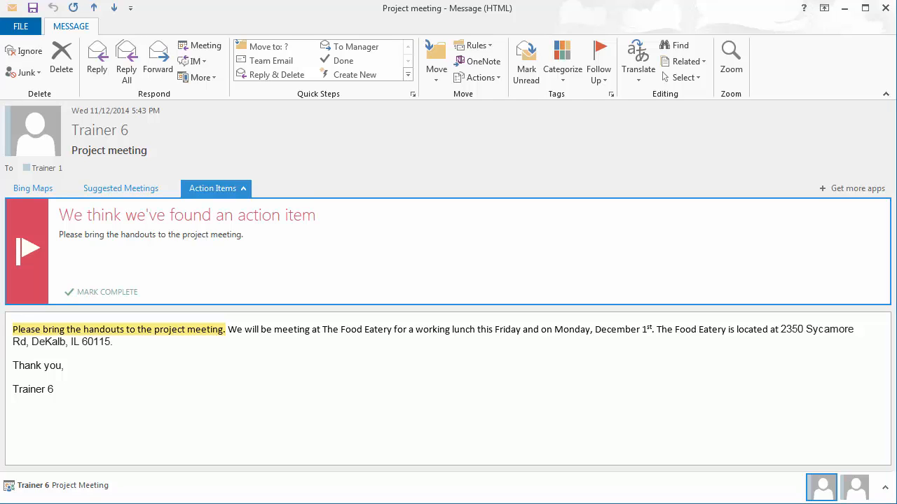
{"action": "left_click", "coordinate": [217, 189]}
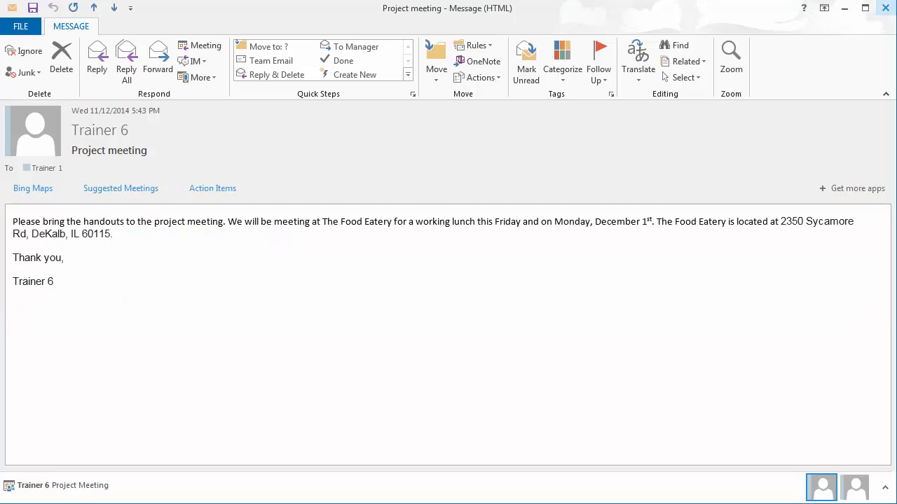
{"action": "left_click", "coordinate": [885, 8]}
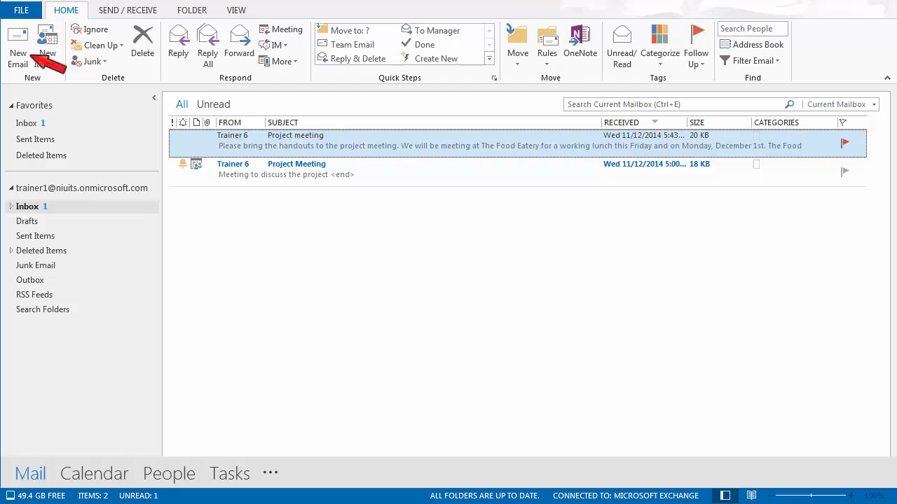
Create a new email message and show its Bcc and From fields.
{"action": "left_click", "coordinate": [18, 46]}
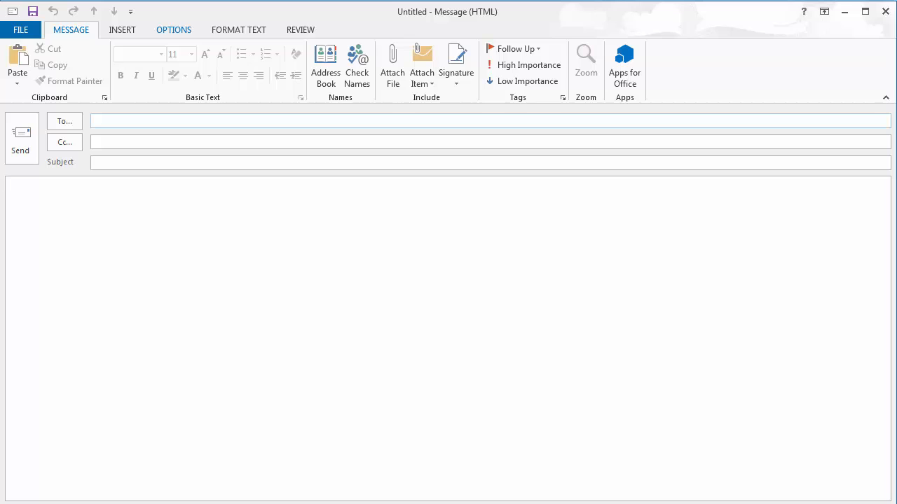
{"action": "left_click", "coordinate": [174, 30]}
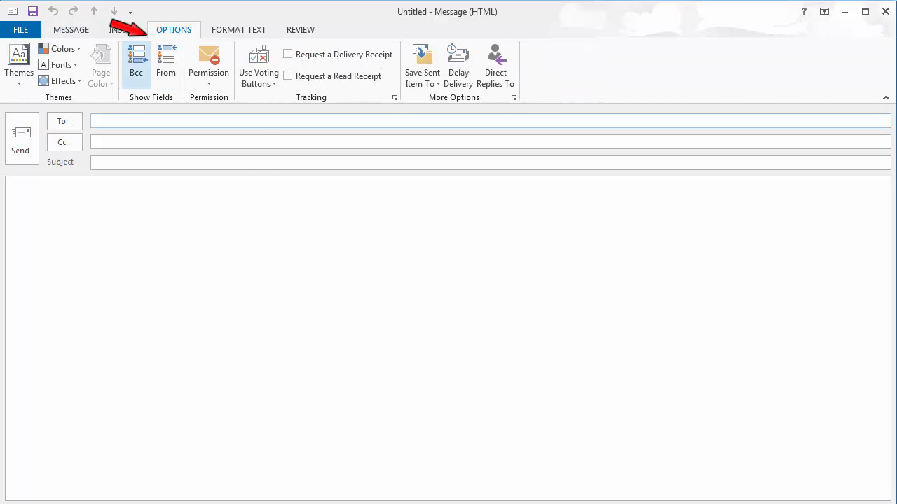
{"action": "left_click", "coordinate": [136, 64]}
{"action": "left_click", "coordinate": [166, 64]}
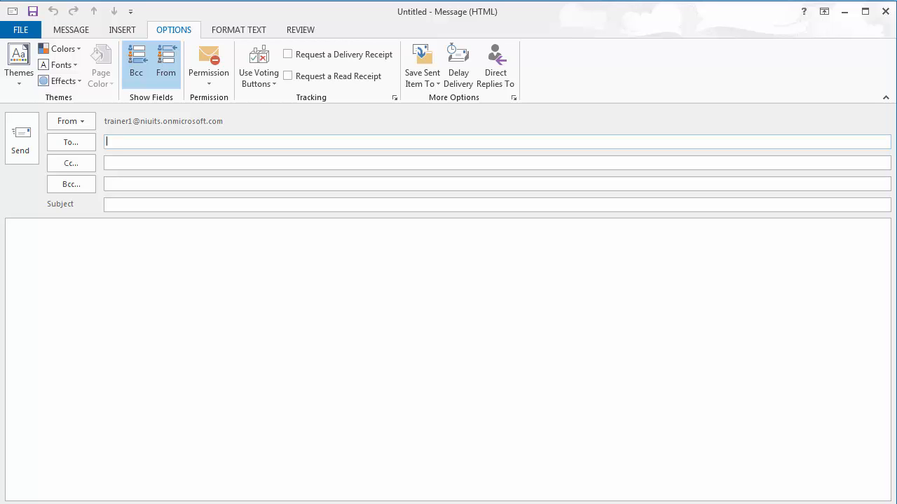
{"action": "left_click", "coordinate": [71, 30]}
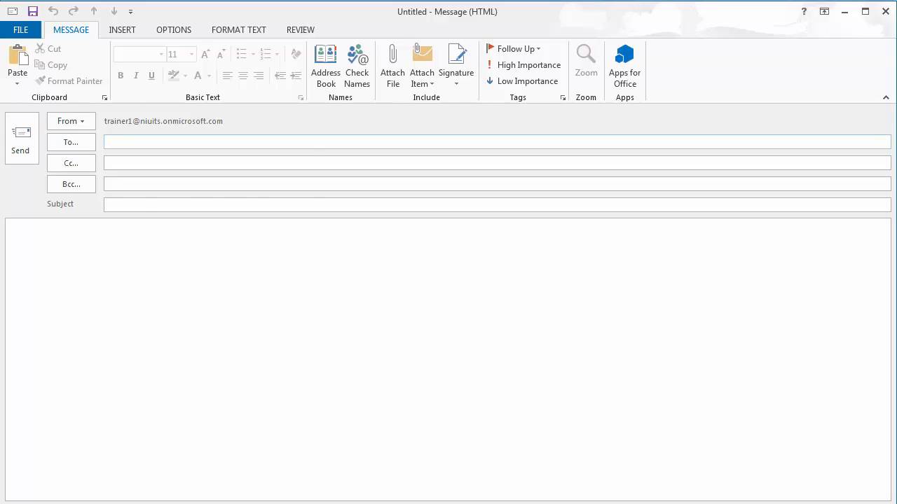
Delete Trainer 2 from the recipient suggestions for "t" and clear the To field.
{"action": "type", "text": "t"}
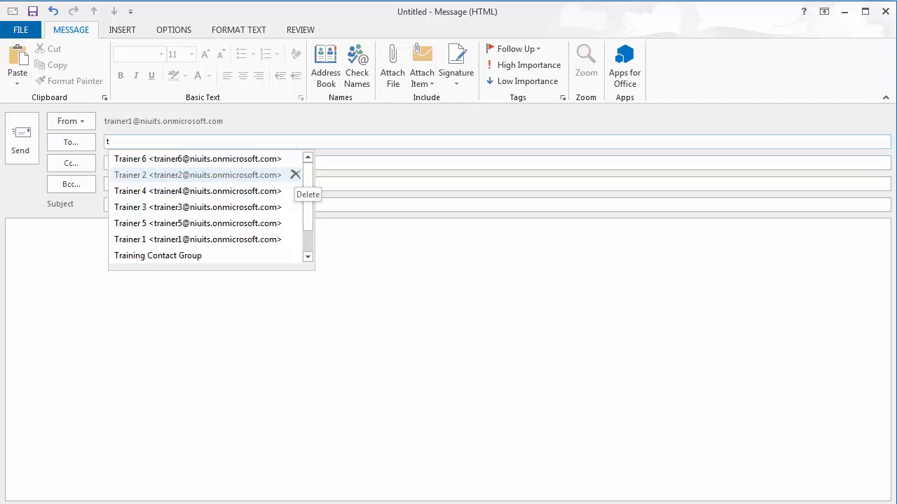
{"action": "left_click", "coordinate": [295, 175]}
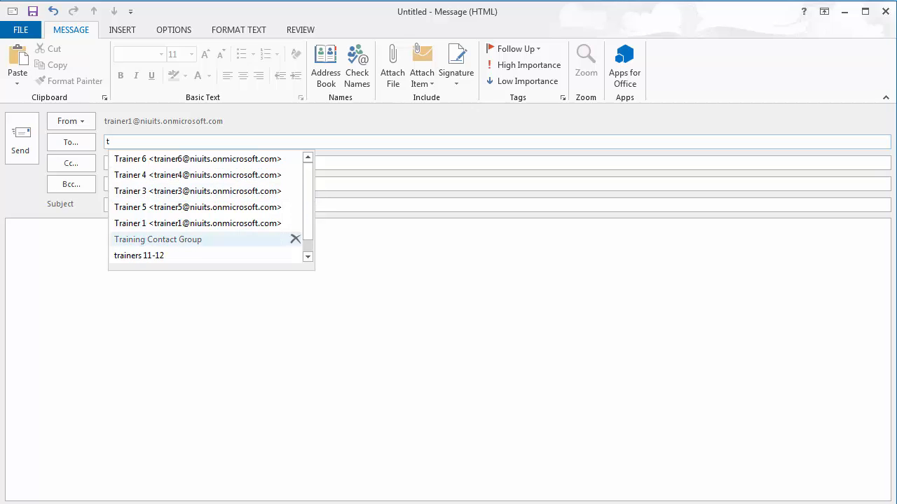
{"action": "left_click", "coordinate": [13, 235]}
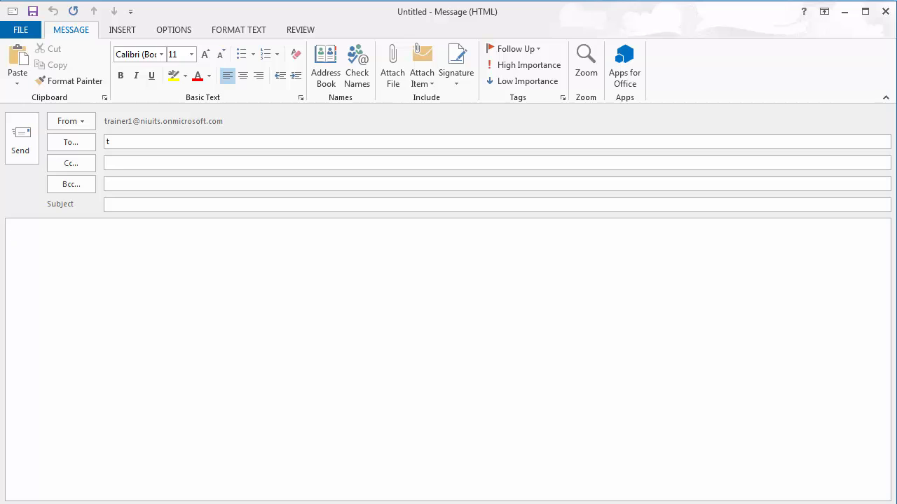
{"action": "left_click", "coordinate": [112, 142]}
{"action": "key", "text": "BackSpace"}
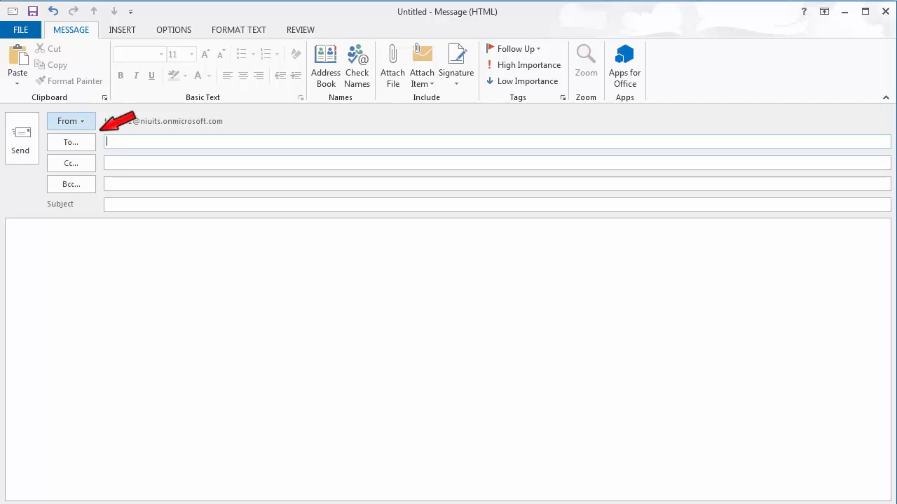
Find Trainer 6 in the Global Address List by searching "Trainer" and add that entry as a To recipient.
{"action": "left_click", "coordinate": [71, 142]}
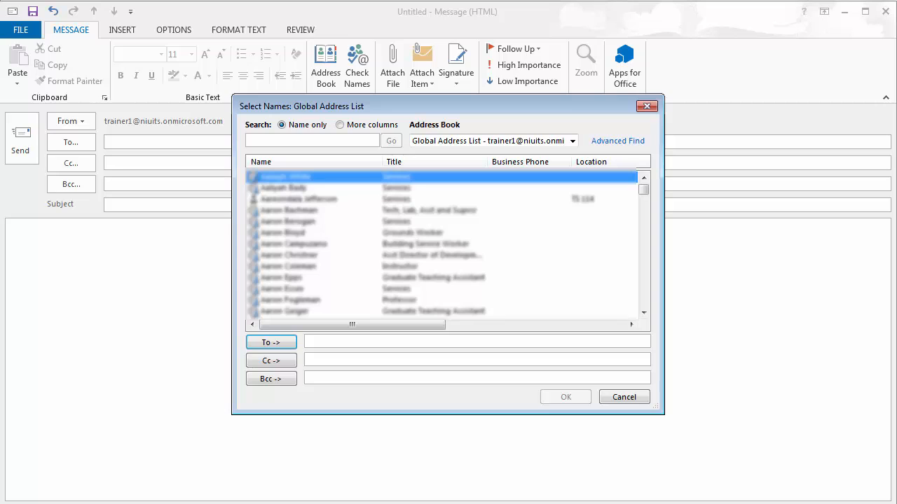
{"action": "type", "text": "Trainer"}
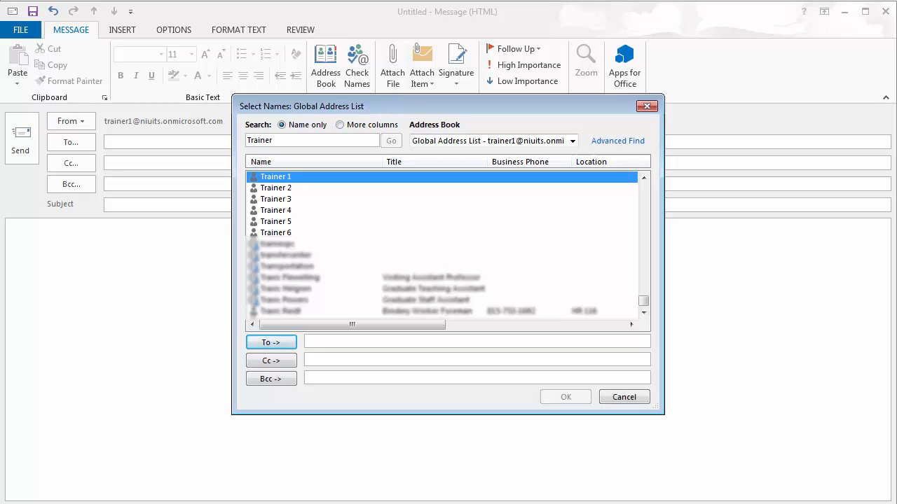
{"action": "left_click", "coordinate": [276, 233]}
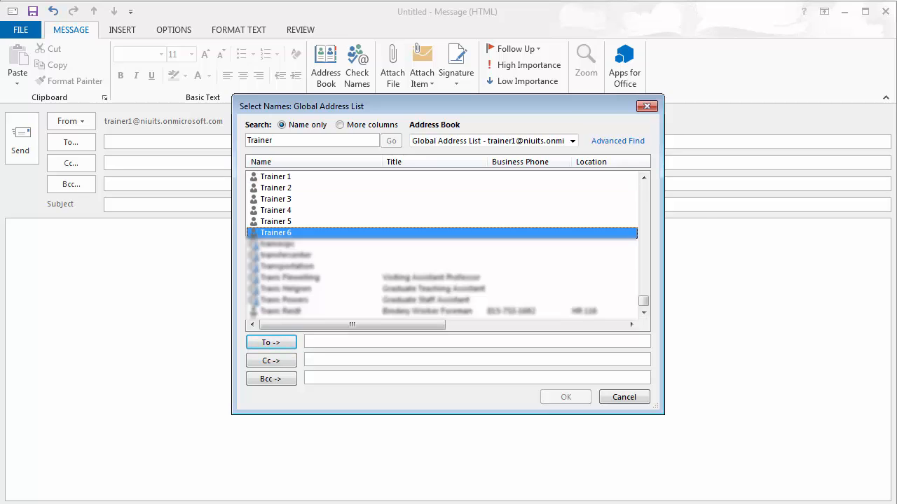
{"action": "left_click", "coordinate": [271, 342]}
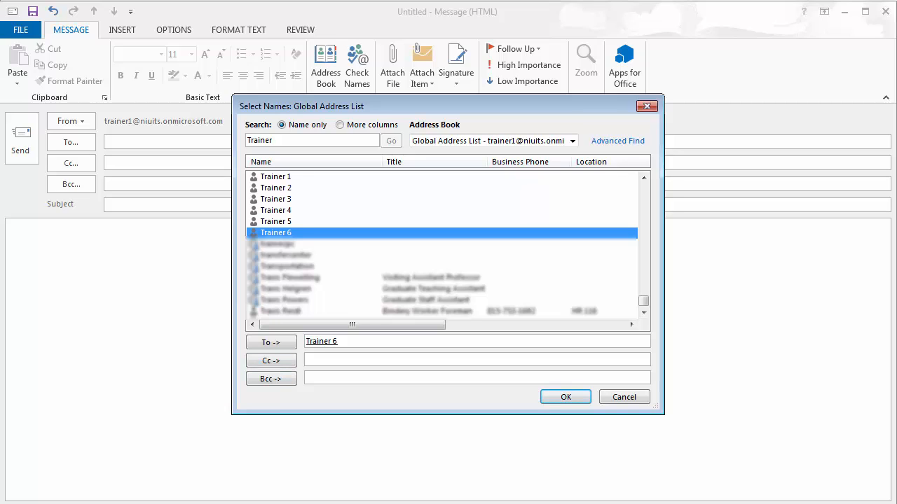
{"action": "left_click", "coordinate": [566, 398]}
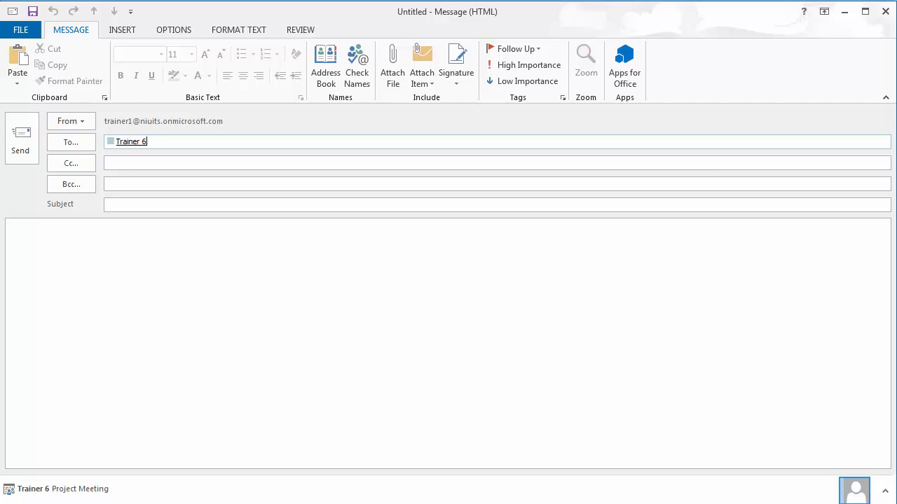
Add Trainer 2 as a second To recipient by entering the name directly and resolve it with Check Names.
{"action": "type", "text": "; T"}
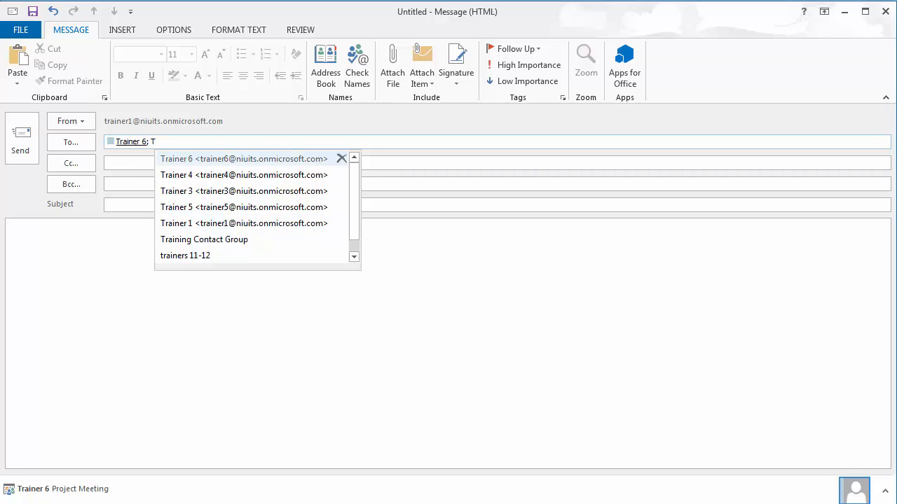
{"action": "key", "text": "Escape"}
{"action": "type", "text": "rainer"}
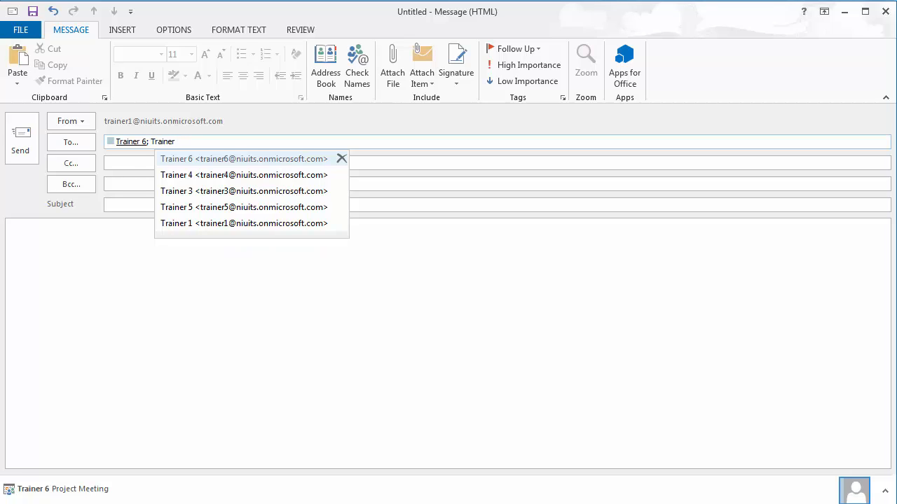
{"action": "type", "text": " 2"}
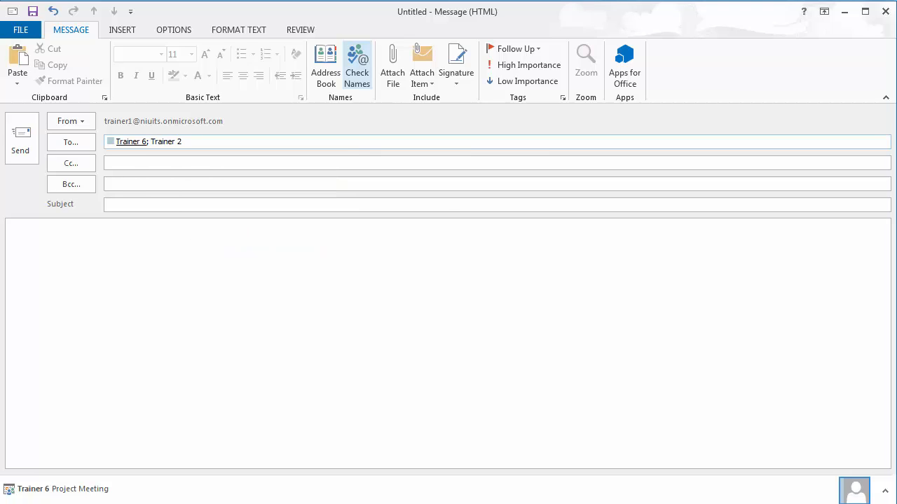
{"action": "left_click", "coordinate": [357, 70]}
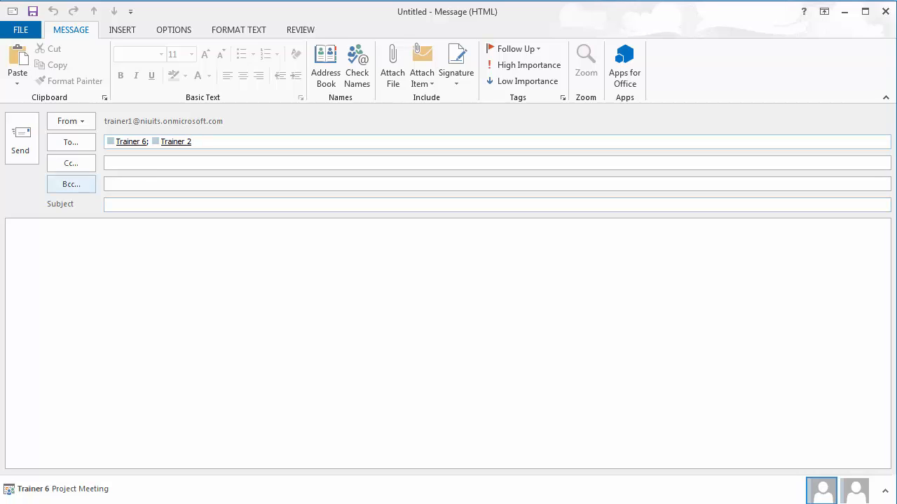
Set the subject to "Project meeting" and write a body about adding Trainer 2 to the mailing list and bringing handouts, signed Trainer 1.
{"action": "left_click", "coordinate": [118, 205]}
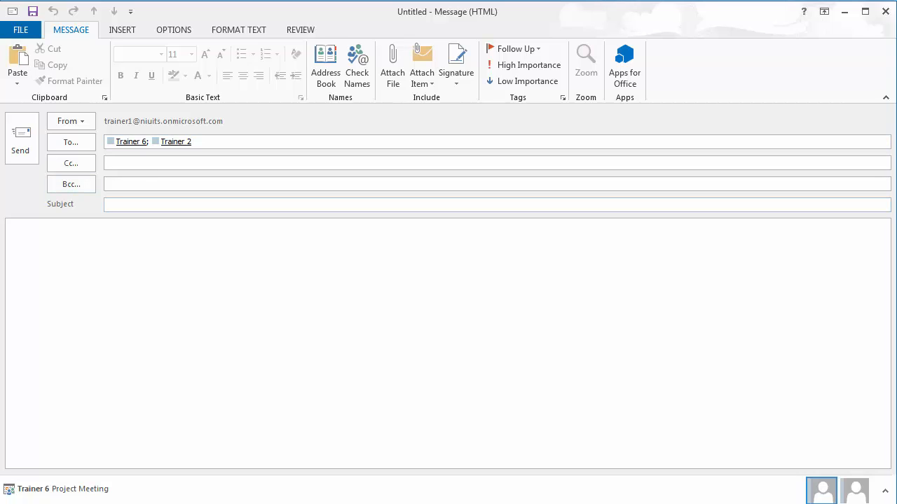
{"action": "type", "text": "Project meeting"}
{"action": "key", "text": "Tab"}
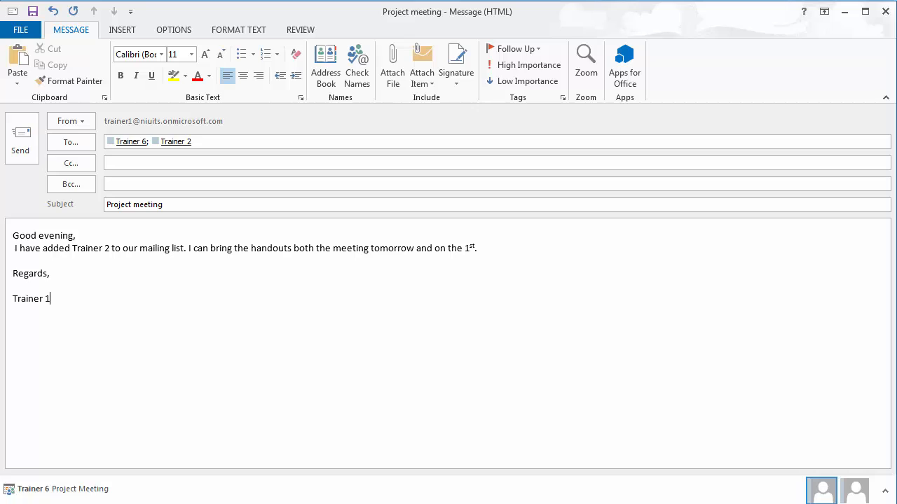
Request both a delivery receipt and a read receipt for the message.
{"action": "left_click", "coordinate": [174, 30]}
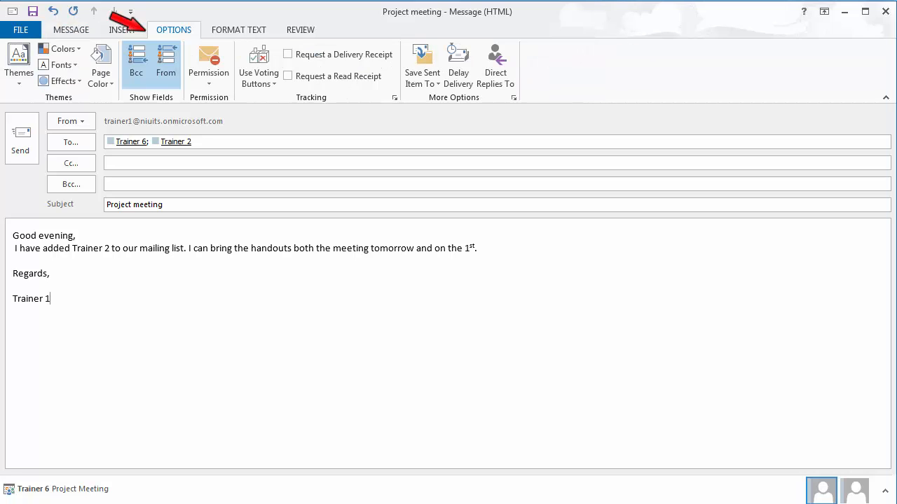
{"action": "left_click", "coordinate": [288, 54]}
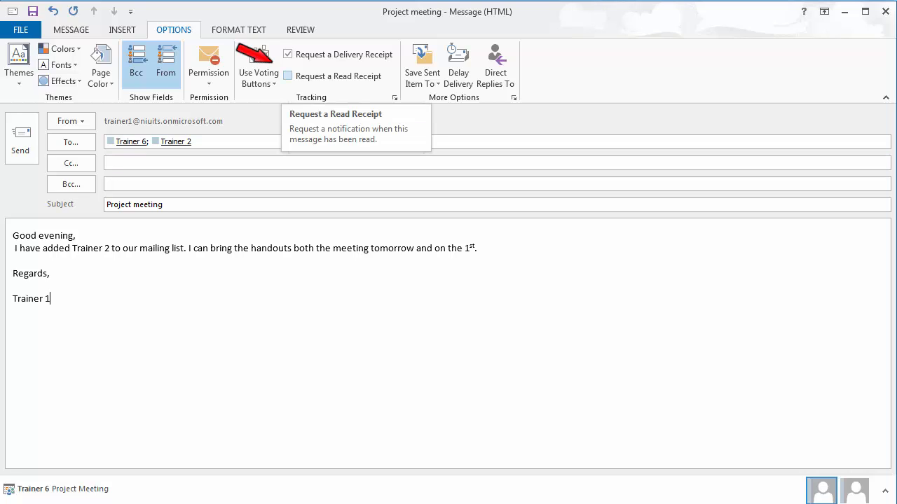
{"action": "left_click", "coordinate": [288, 76]}
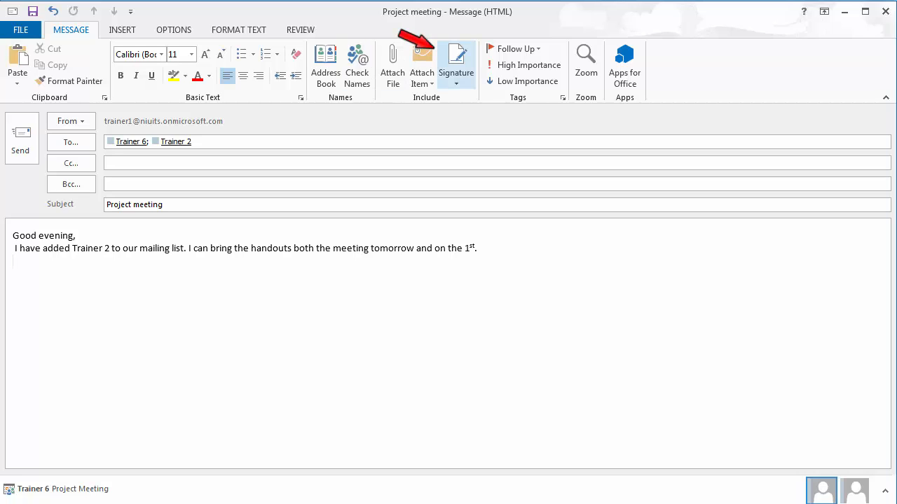
Create and save a signature named "Signature Example" with the lines Name, Department and Contact Information.
{"action": "left_click", "coordinate": [456, 67]}
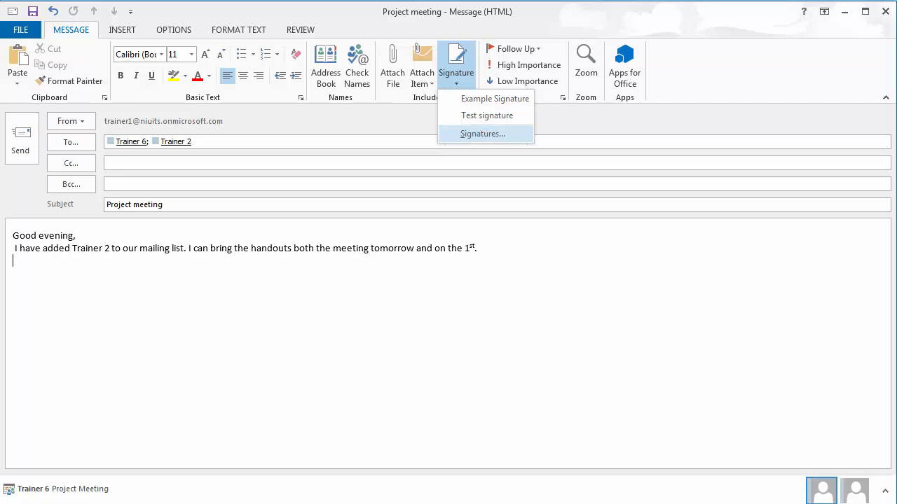
{"action": "left_click", "coordinate": [483, 133]}
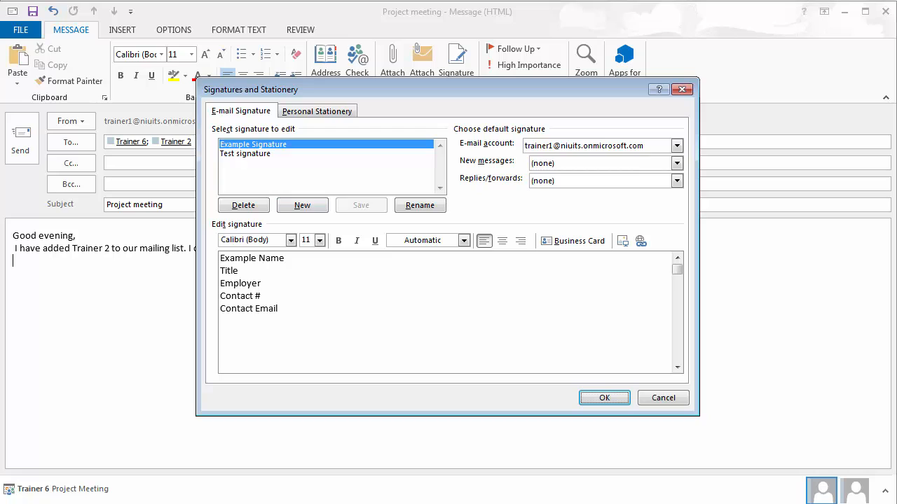
{"action": "left_click", "coordinate": [302, 205]}
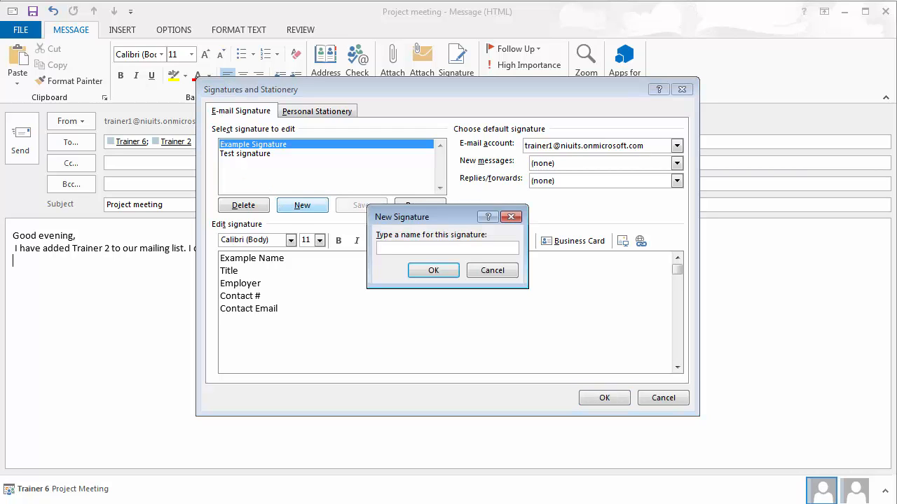
{"action": "type", "text": "Signature Example"}
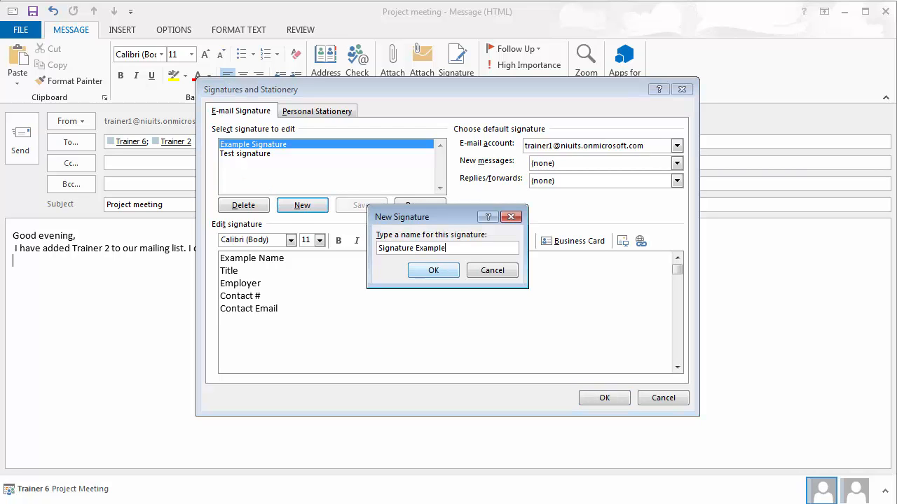
{"action": "key", "text": "Return"}
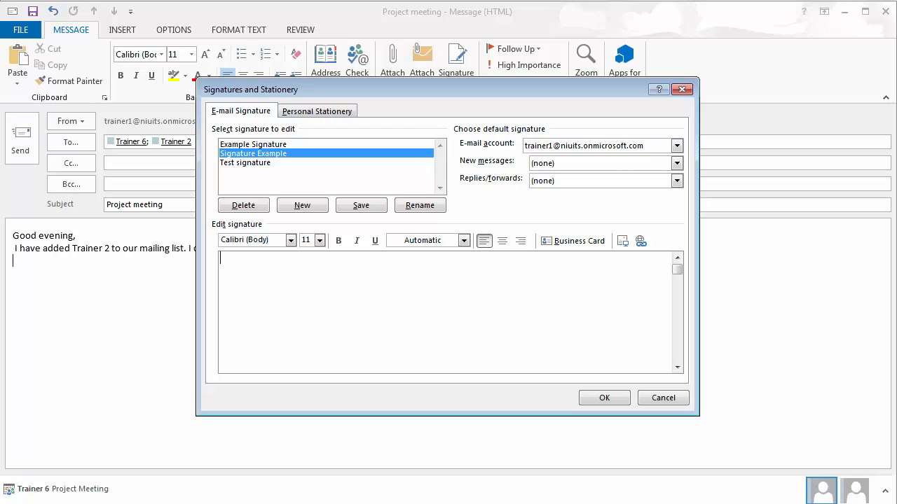
{"action": "type", "text": "Name Department Contact Information"}
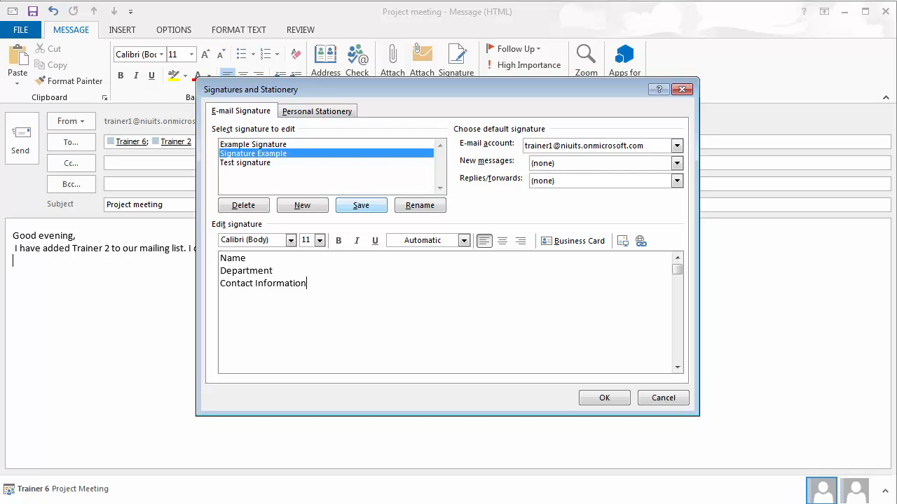
{"action": "left_click", "coordinate": [361, 205]}
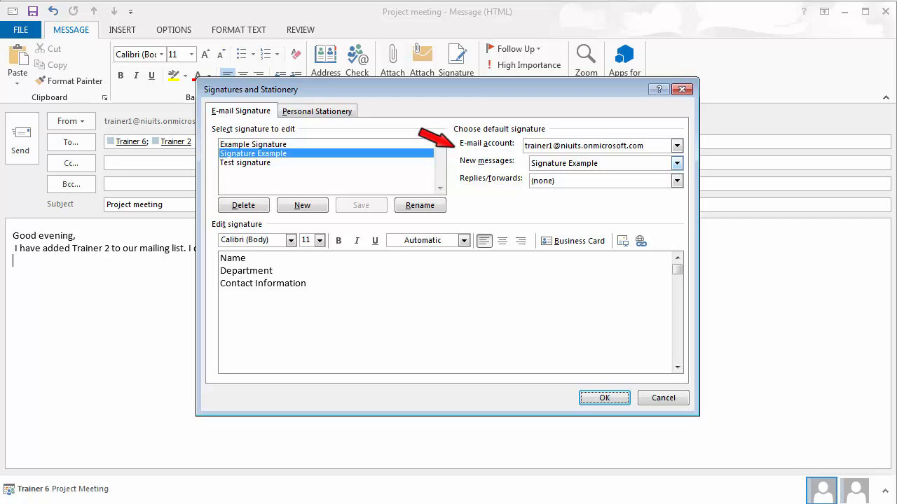
Set the default signature for new messages to (none) and accept the signature settings.
{"action": "left_click", "coordinate": [677, 162]}
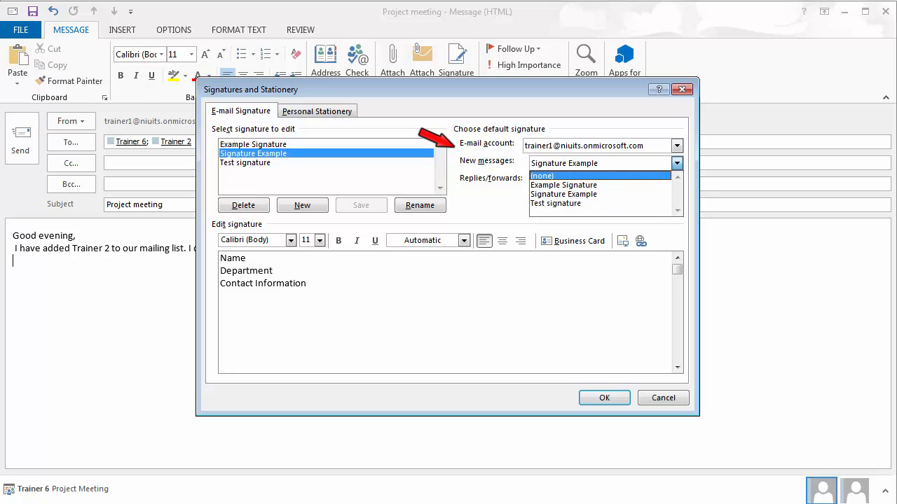
{"action": "left_click", "coordinate": [564, 195]}
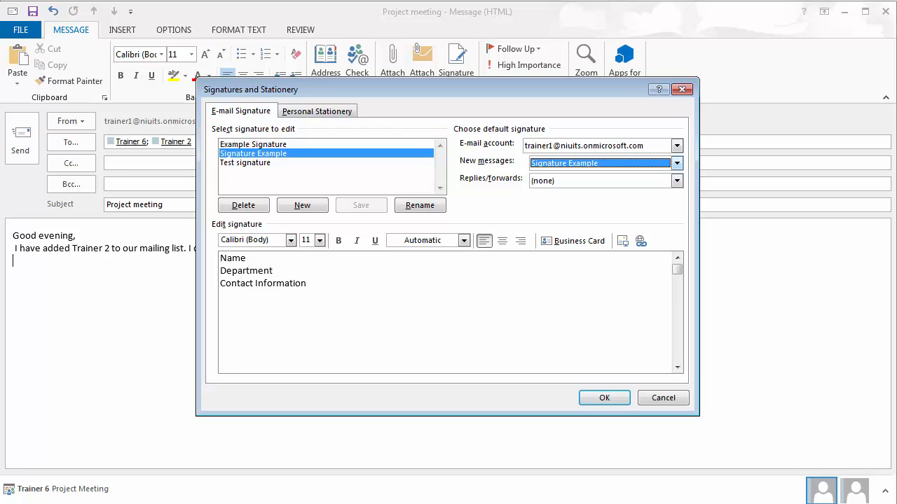
{"action": "left_click", "coordinate": [677, 163]}
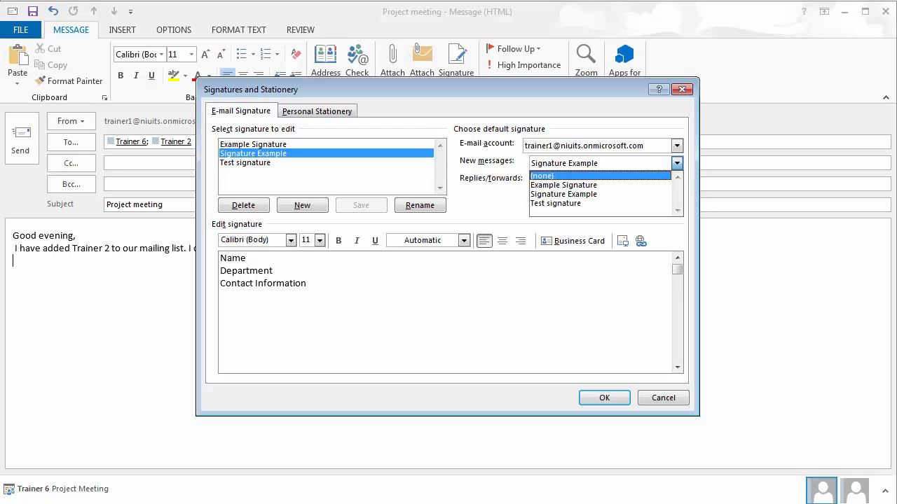
{"action": "left_click", "coordinate": [602, 176]}
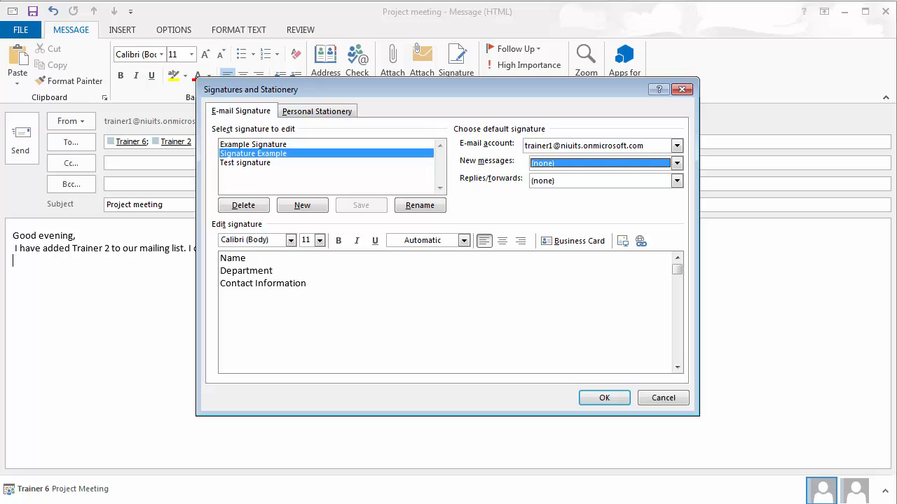
{"action": "left_click", "coordinate": [604, 397]}
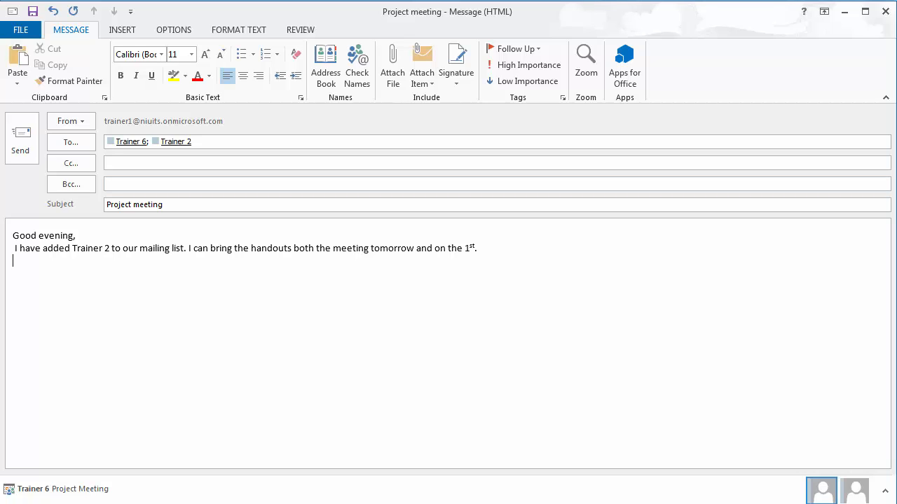
Insert the Signature Example signature below the message text and send the email.
{"action": "left_click", "coordinate": [456, 70]}
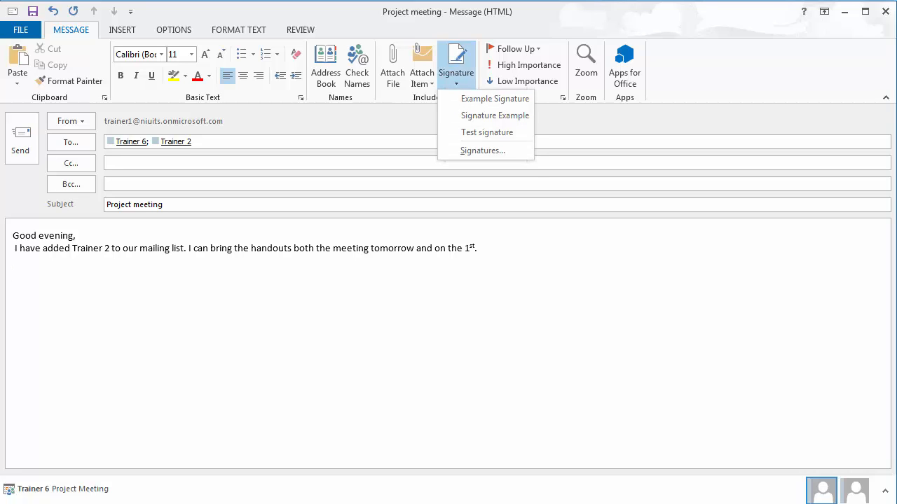
{"action": "left_click", "coordinate": [494, 115]}
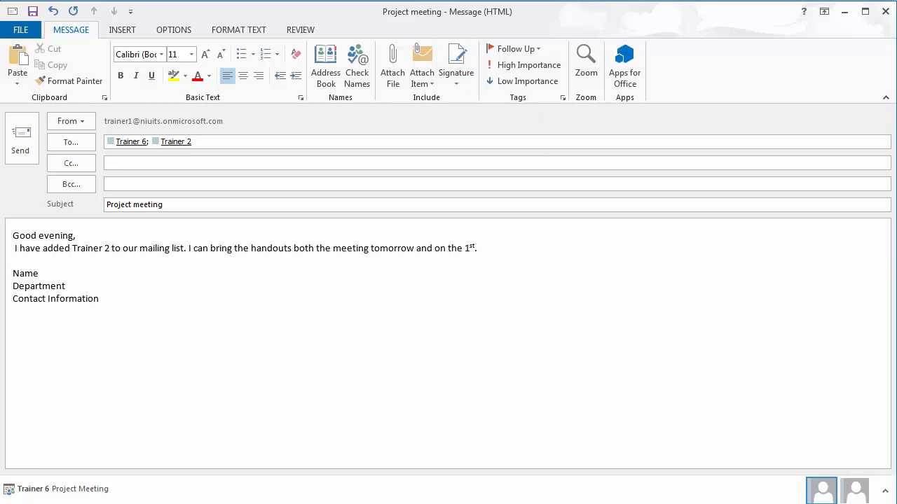
{"action": "left_click", "coordinate": [20, 136]}
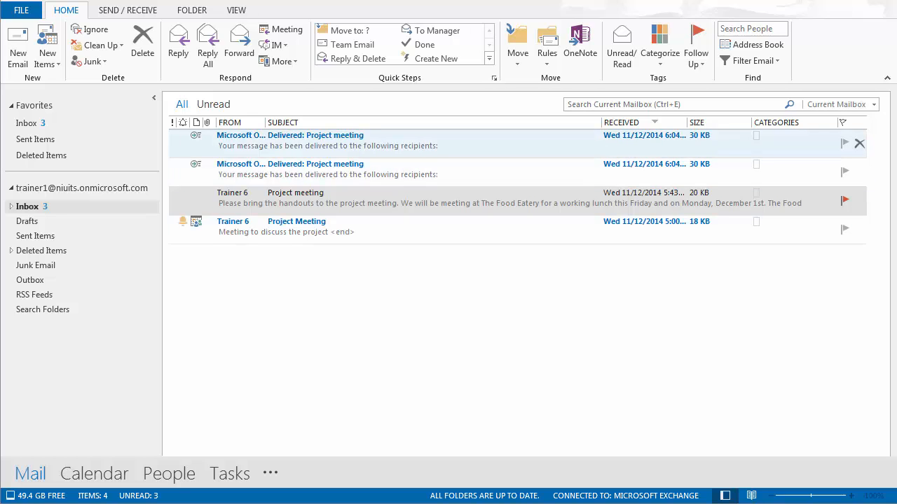
Widen the inbox's From column and open the topmost "Delivered: Project meeting" notification.
{"action": "left_click_drag", "start_coordinate": [265, 123], "coordinate": [347, 123]}
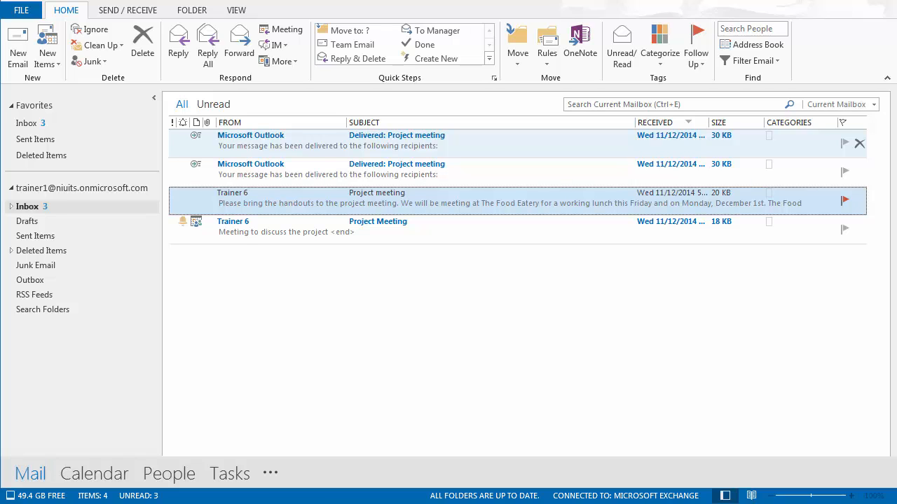
{"action": "double_click", "coordinate": [396, 140]}
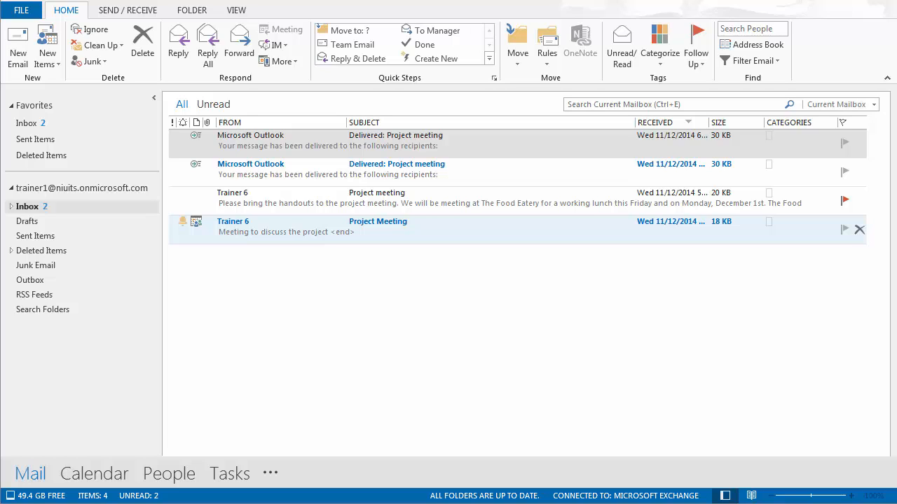
Assign the Yellow category to the unread Project Meeting message from Trainer 6, renaming the category "Trainer 6 meetings".
{"action": "left_click", "coordinate": [491, 228]}
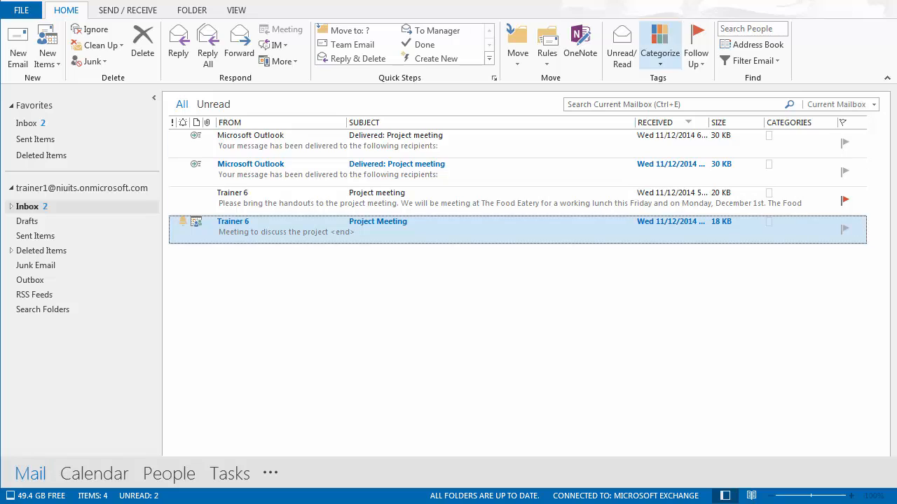
{"action": "left_click", "coordinate": [659, 43]}
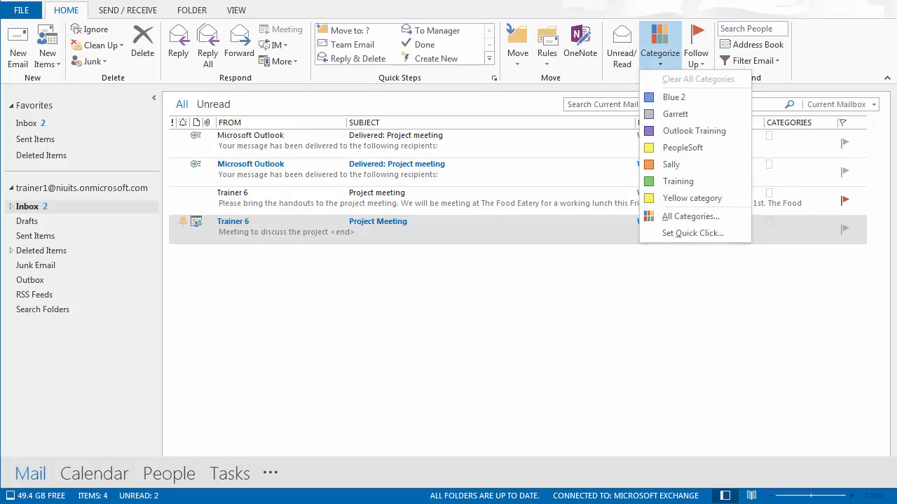
{"action": "left_click", "coordinate": [691, 198]}
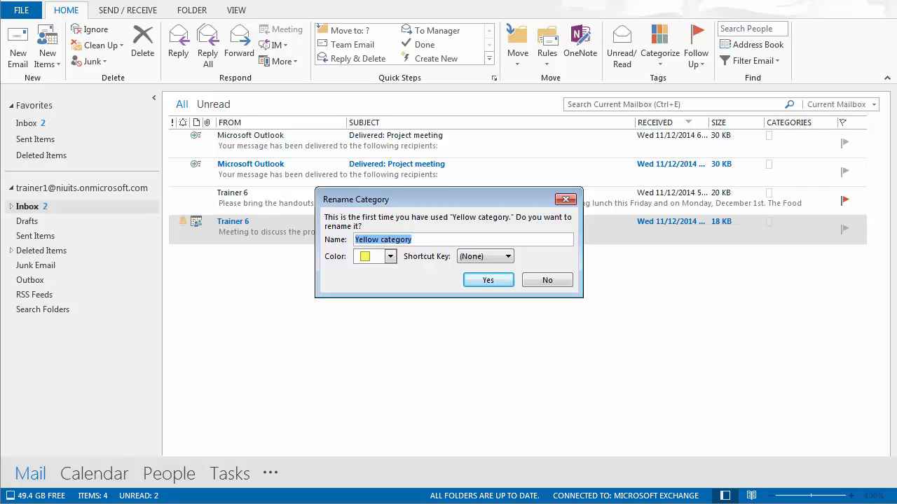
{"action": "type", "text": "Trainer 6 meetings"}
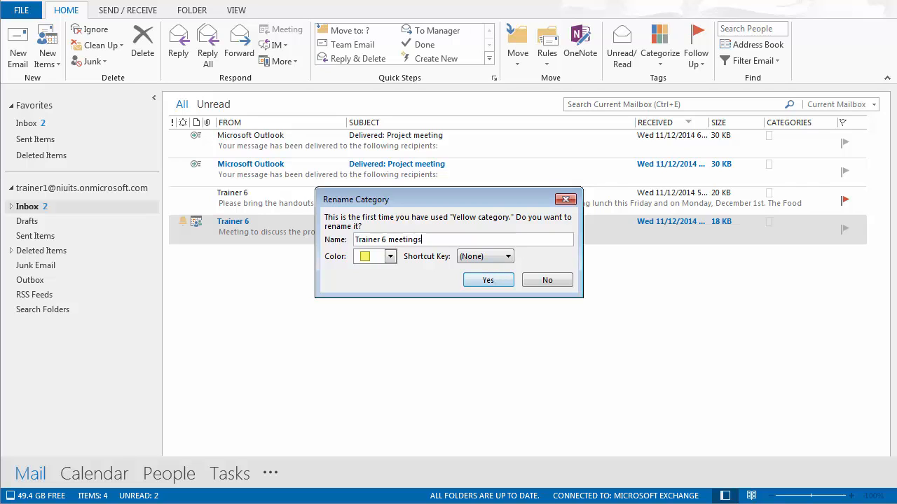
{"action": "key", "text": "Return"}
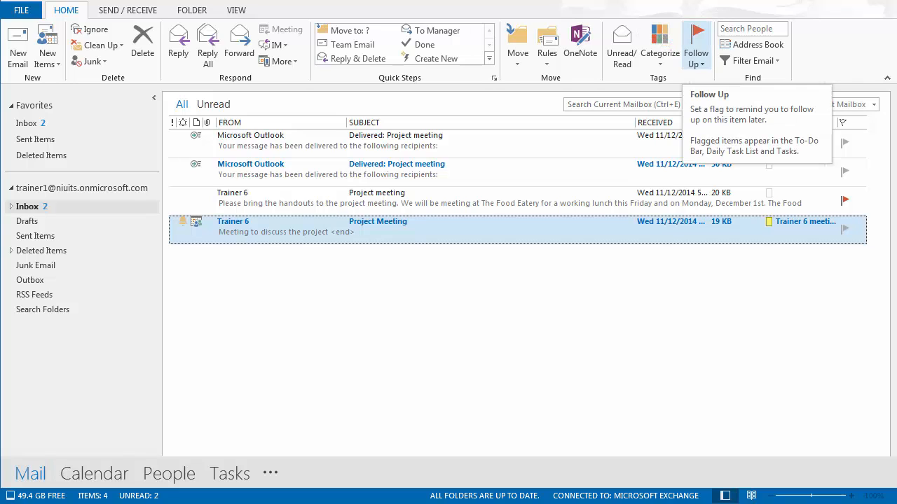
Flag the Project Meeting message with a custom follow-up starting and due Wednesday, November 12, 2014, and clear that flag again.
{"action": "left_click", "coordinate": [695, 59]}
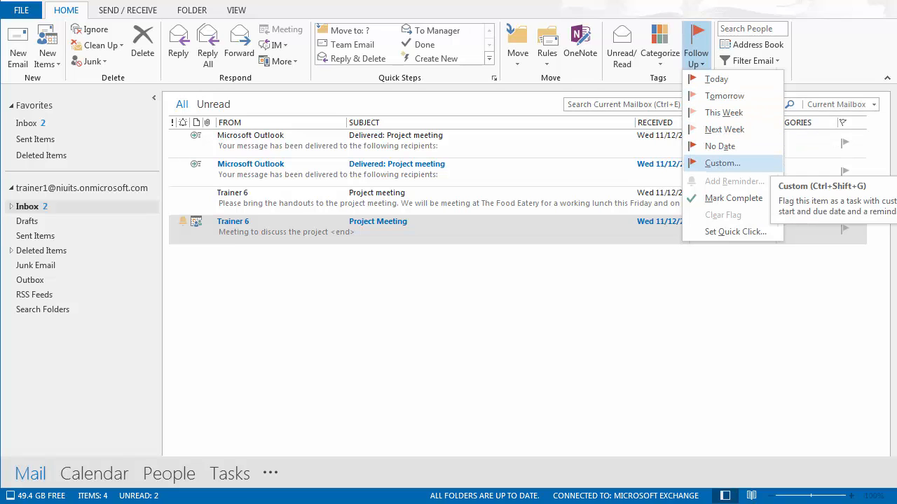
{"action": "left_click", "coordinate": [723, 163]}
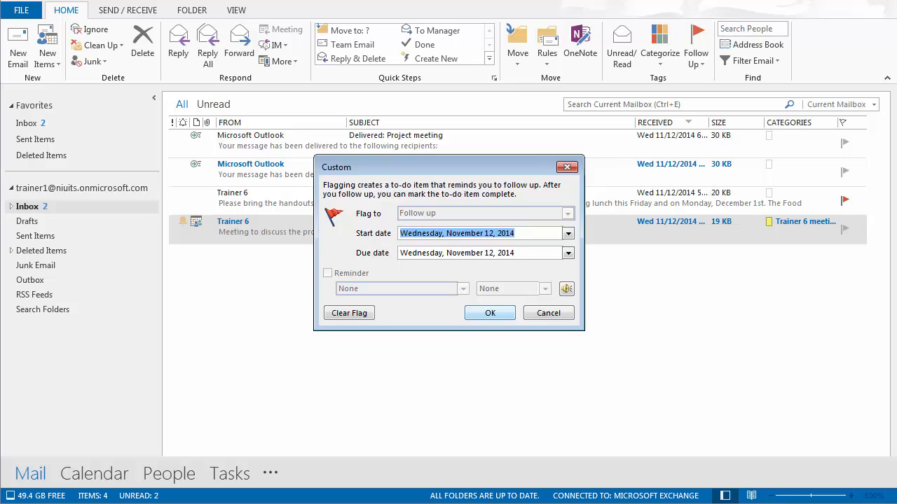
{"action": "key", "text": "Return"}
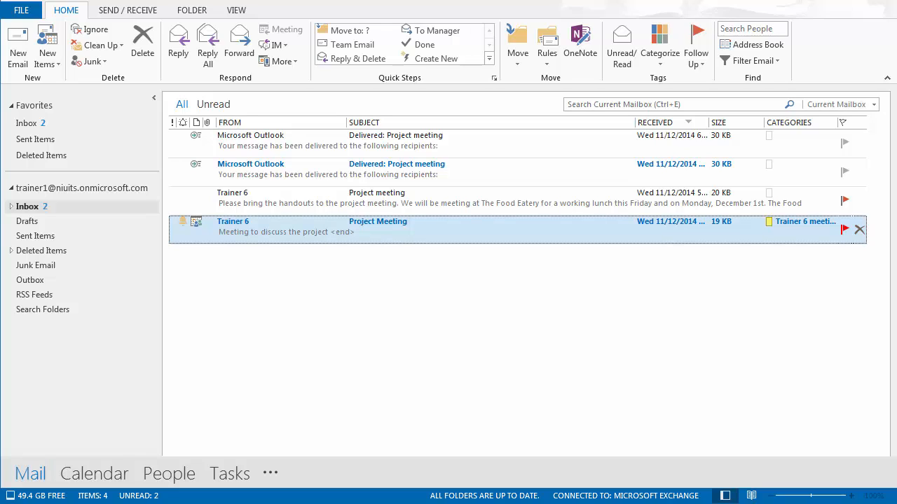
{"action": "right_click", "coordinate": [845, 229]}
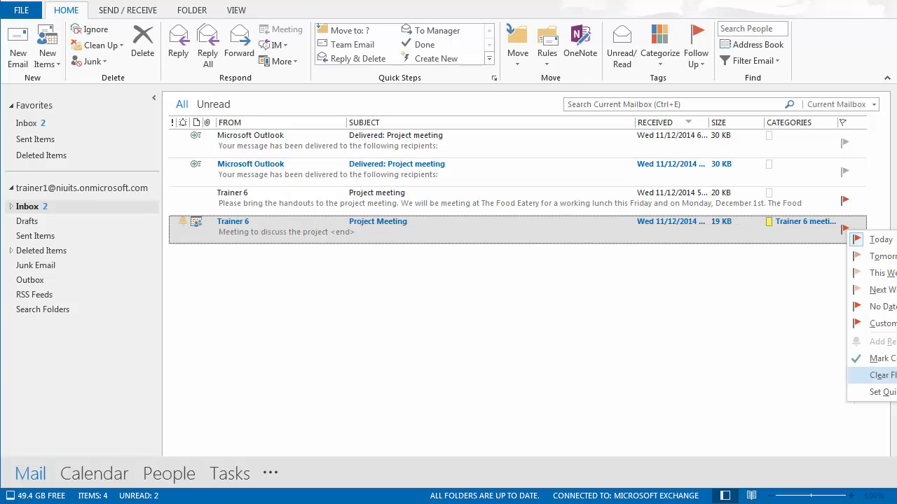
{"action": "left_click", "coordinate": [881, 376]}
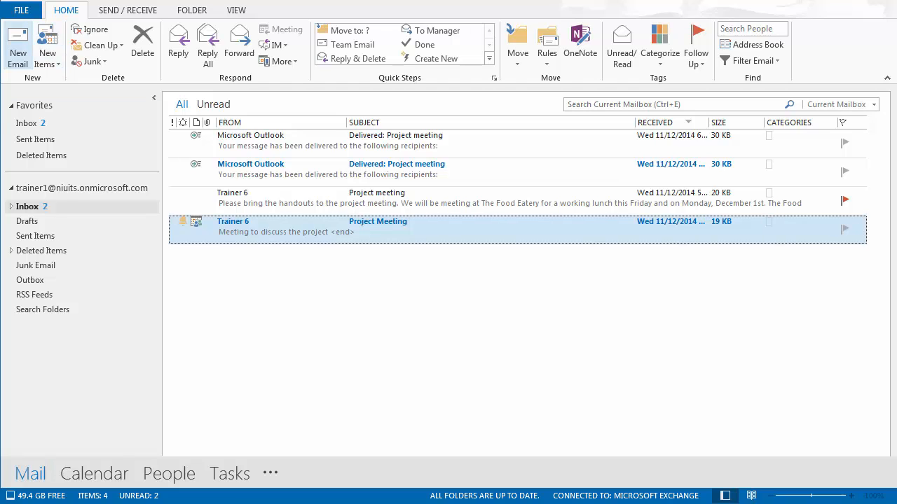
Start a new email, view the Documents library for attachable files, and paste email.txt into the message as an attachment.
{"action": "left_click", "coordinate": [18, 49]}
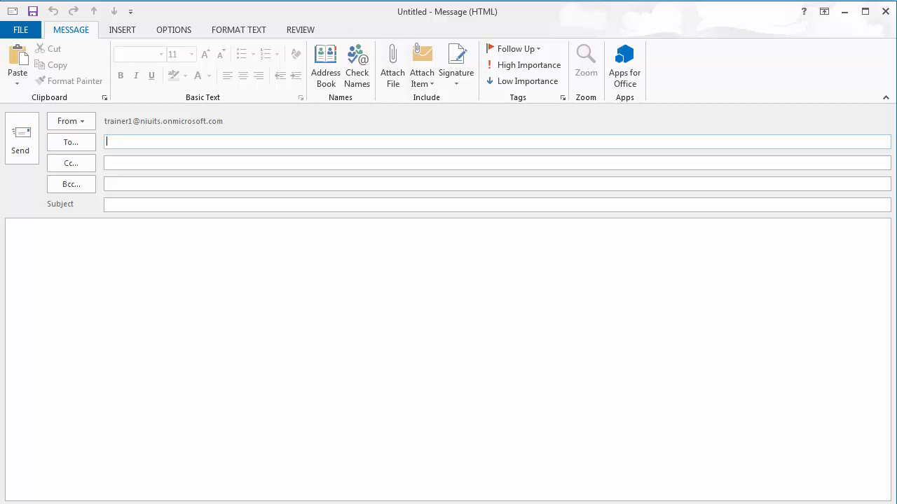
{"action": "left_click", "coordinate": [392, 67]}
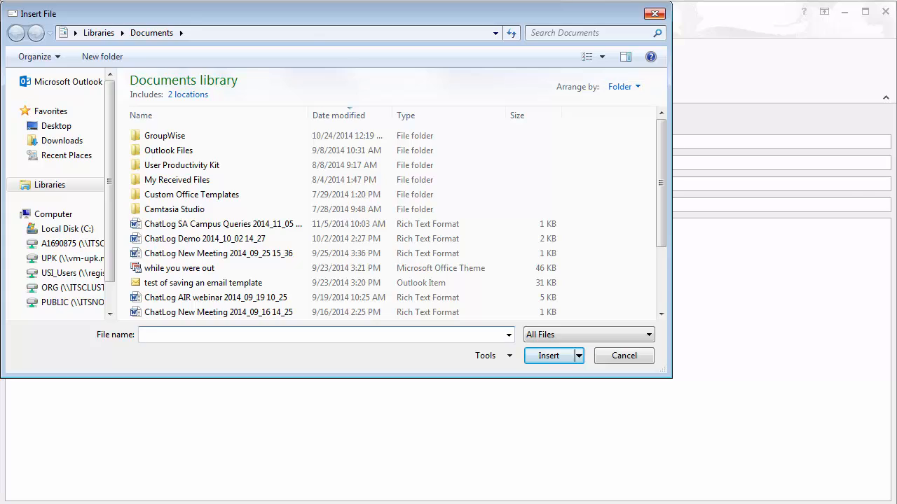
{"action": "left_click", "coordinate": [654, 14]}
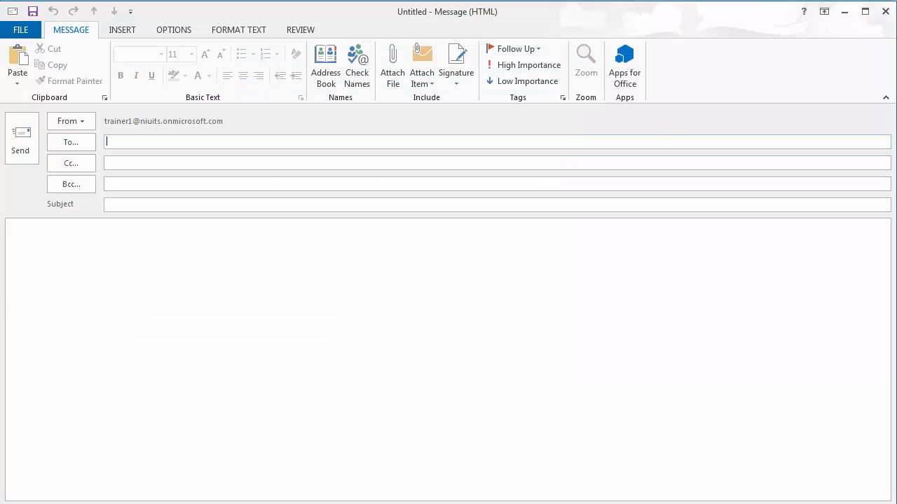
{"action": "left_click", "coordinate": [13, 235]}
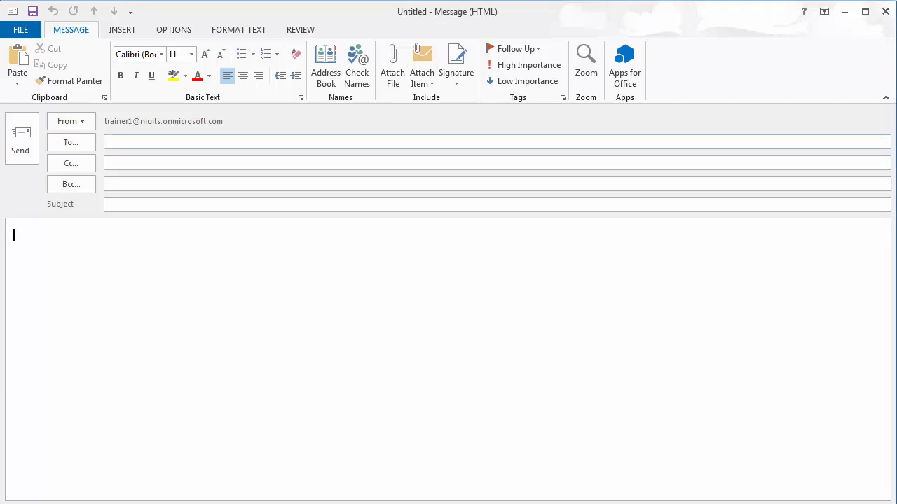
{"action": "key", "text": "ctrl+v"}
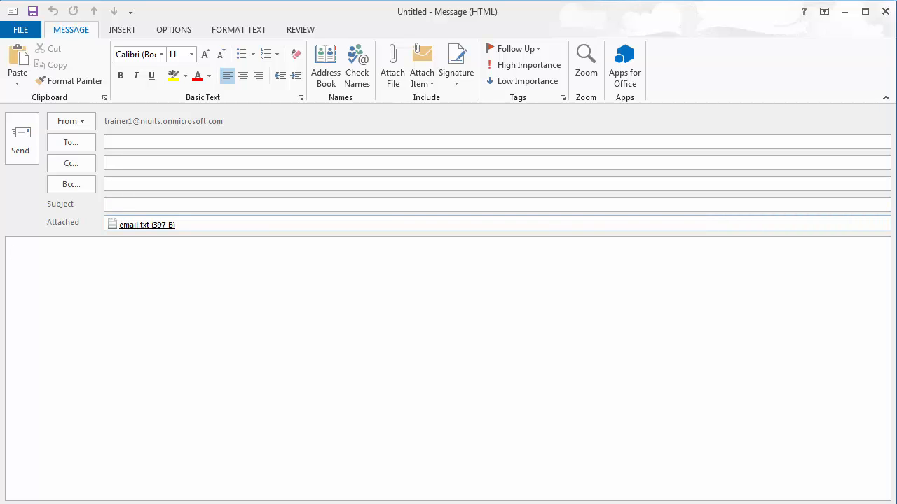
{"action": "right_click", "coordinate": [133, 225]}
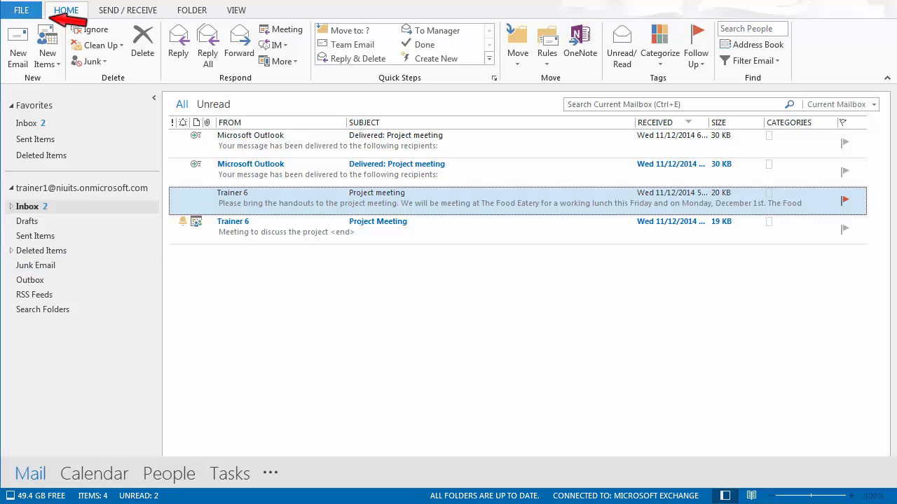
Enable automatic replies for the account with the message "Out of Office" for senders inside the organization.
{"action": "left_click", "coordinate": [21, 10]}
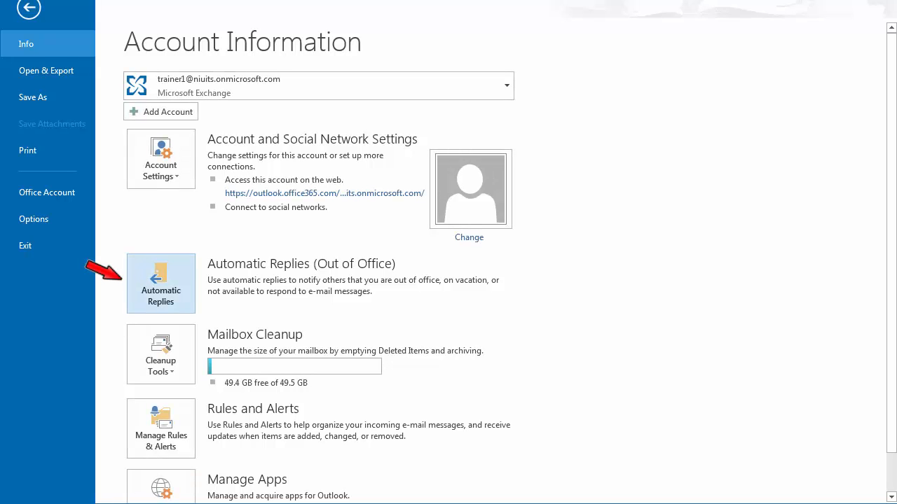
{"action": "left_click", "coordinate": [160, 284]}
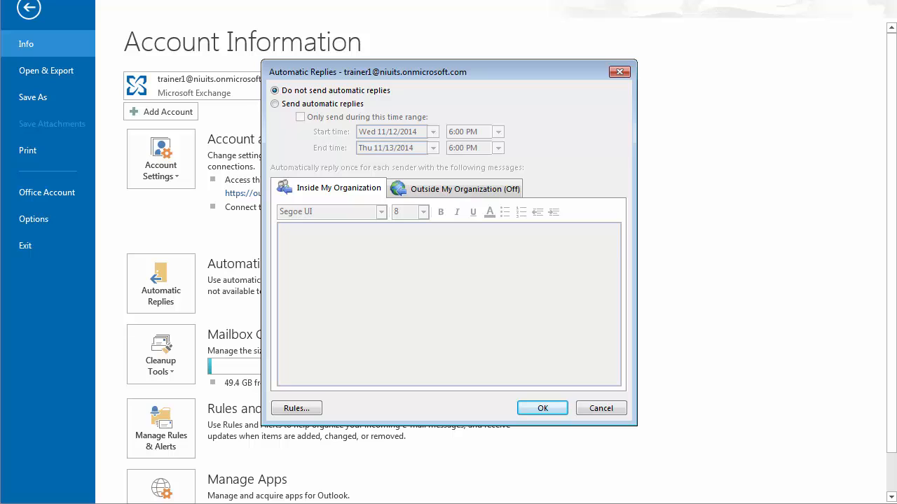
{"action": "left_click", "coordinate": [274, 104]}
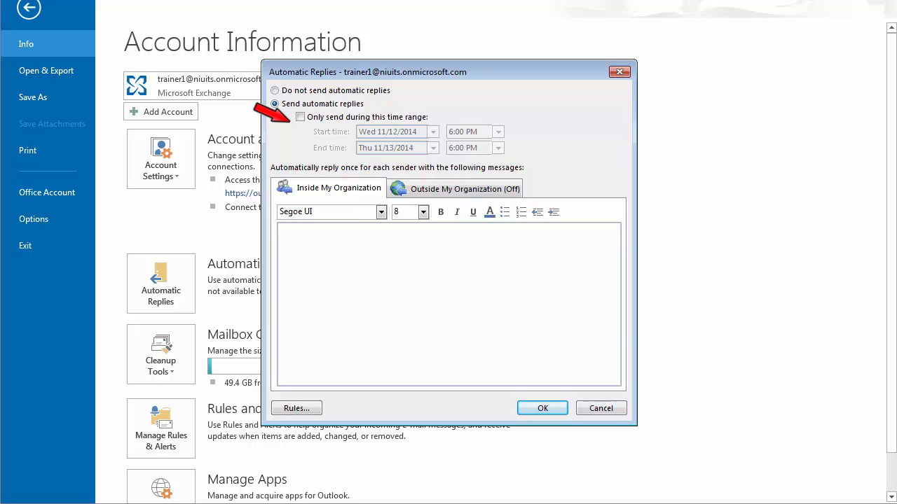
{"action": "type", "text": "Out of Office"}
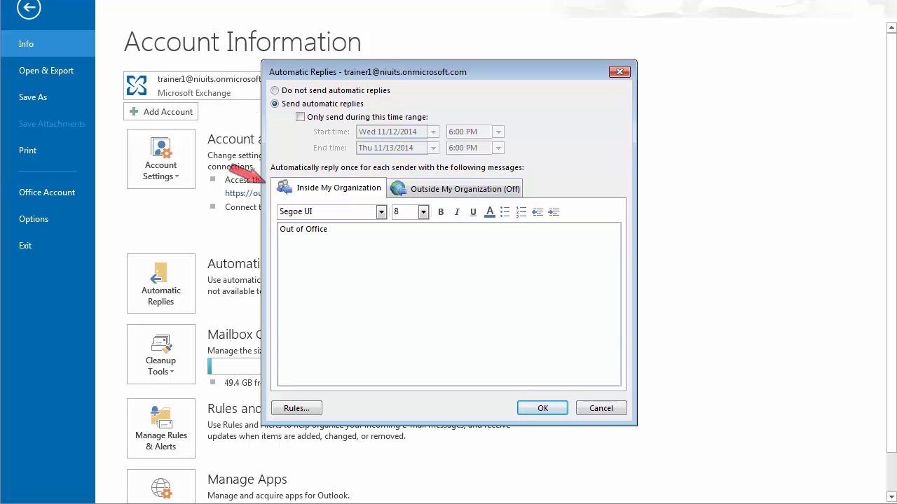
Enable auto-replies to anyone outside the organization with the message "Out of Office".
{"action": "left_click", "coordinate": [456, 189]}
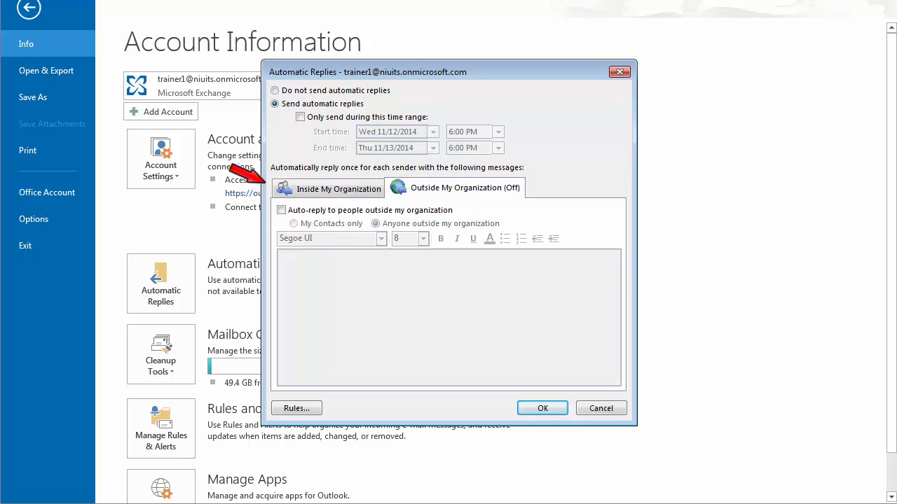
{"action": "left_click", "coordinate": [281, 210]}
{"action": "left_click", "coordinate": [280, 256]}
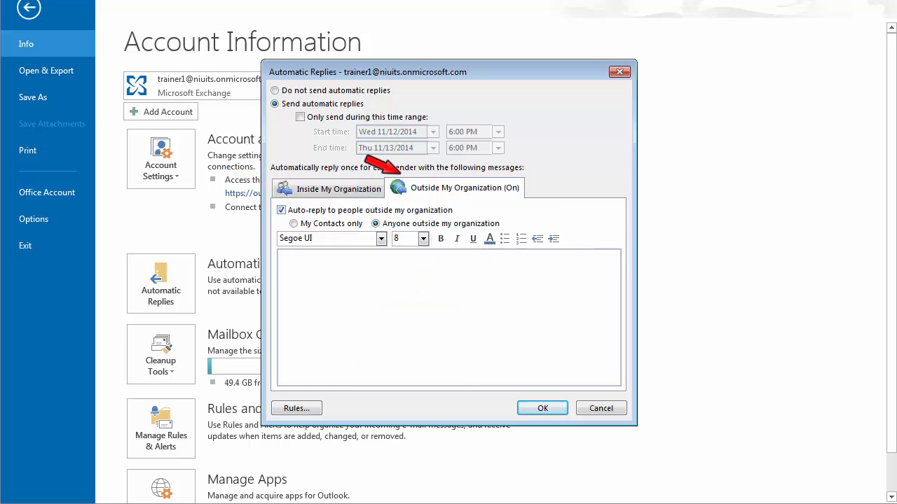
{"action": "type", "text": "Out of Office"}
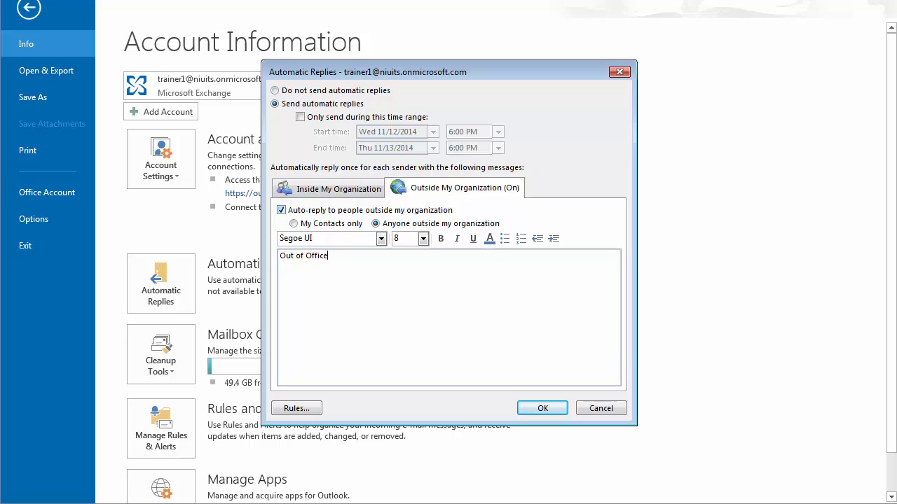
Disable auto-replies to people outside the organization, return to the inside-organization message, and accept the automatic reply settings.
{"action": "left_click", "coordinate": [282, 210]}
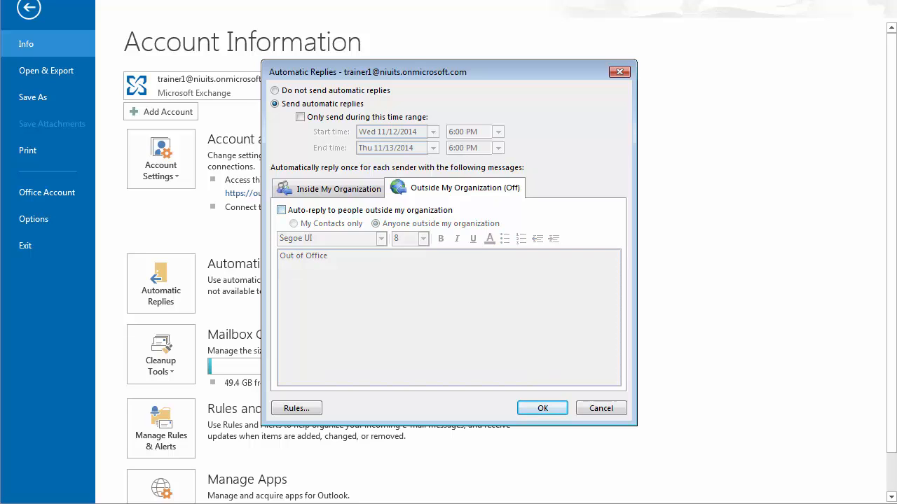
{"action": "left_click", "coordinate": [329, 189]}
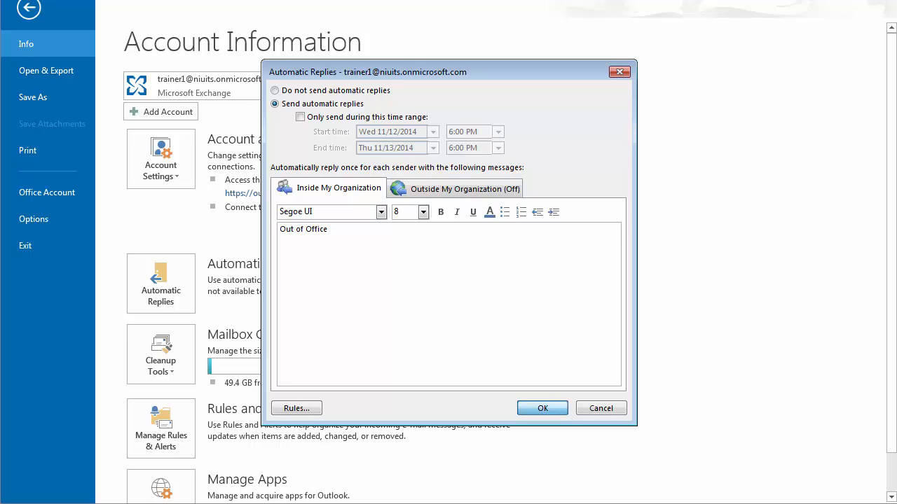
{"action": "key", "text": "Return"}
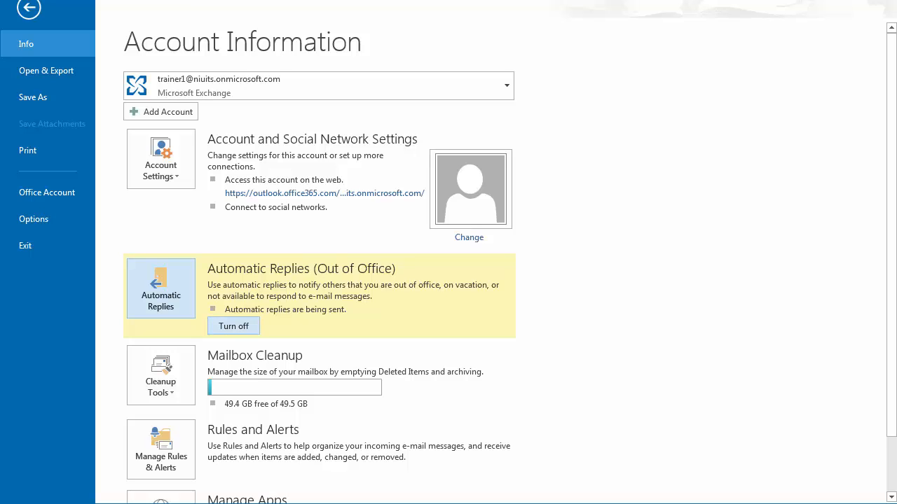
Return to the inbox and turn off automatic replies for the account.
{"action": "left_click", "coordinate": [28, 8]}
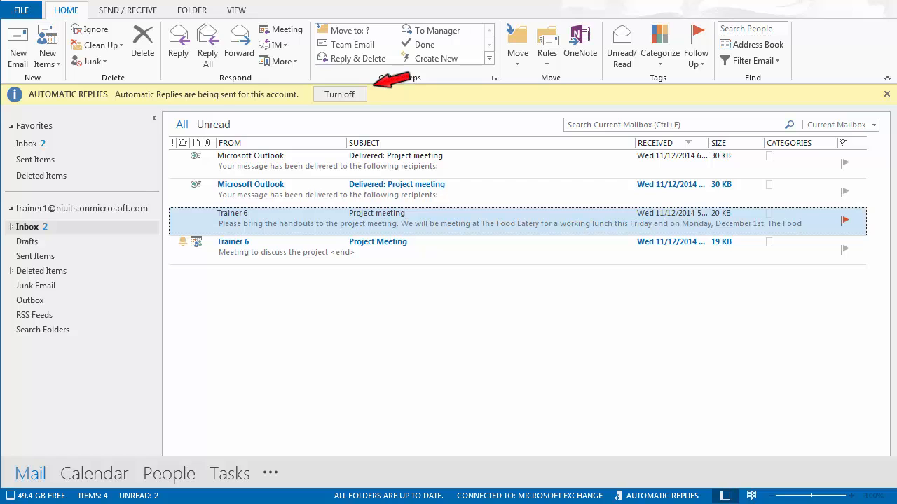
{"action": "left_click", "coordinate": [340, 94]}
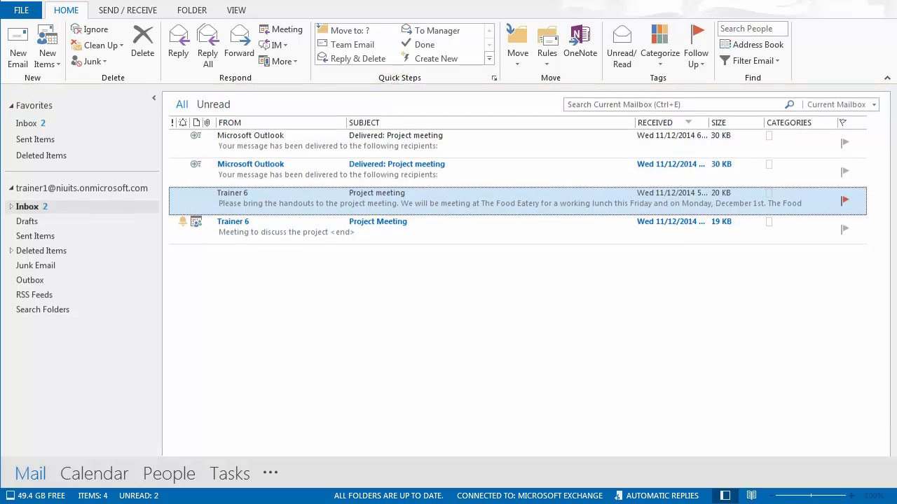